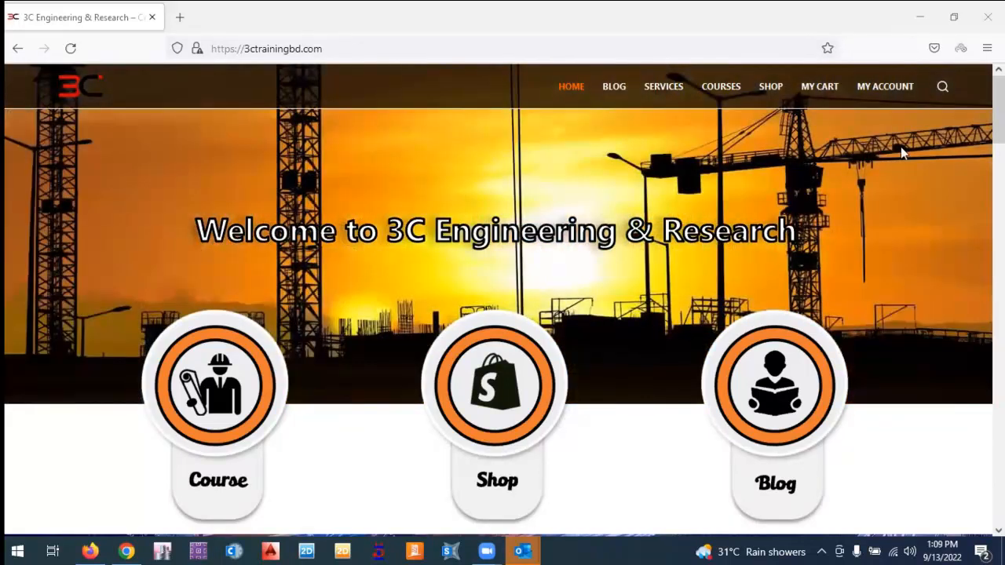
Open the MY ACCOUNT page to reach the login and registration form.
left_click(893, 88)
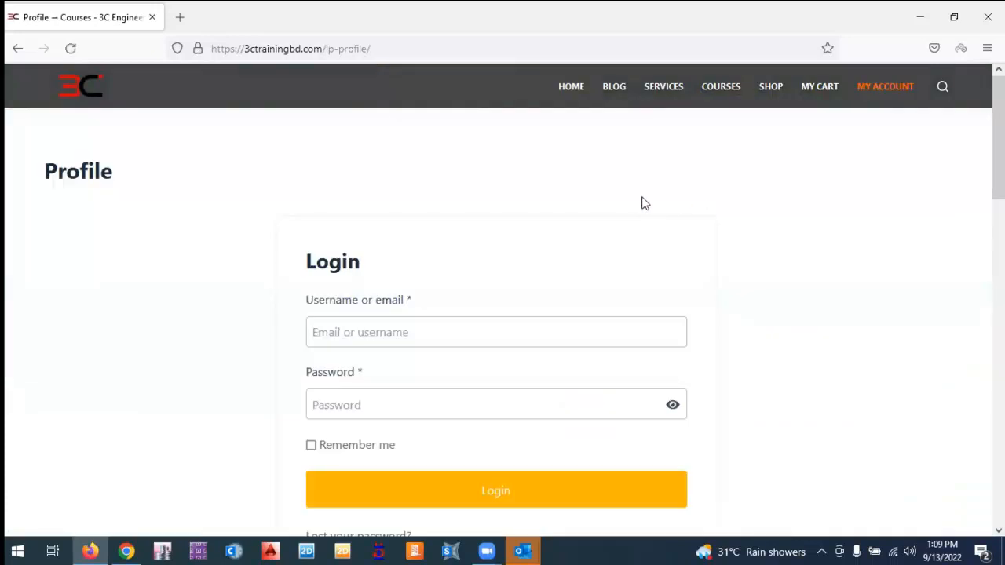
In the Register form, paste the e-mail address and enter a username.
scroll(585, 205, "down", 2)
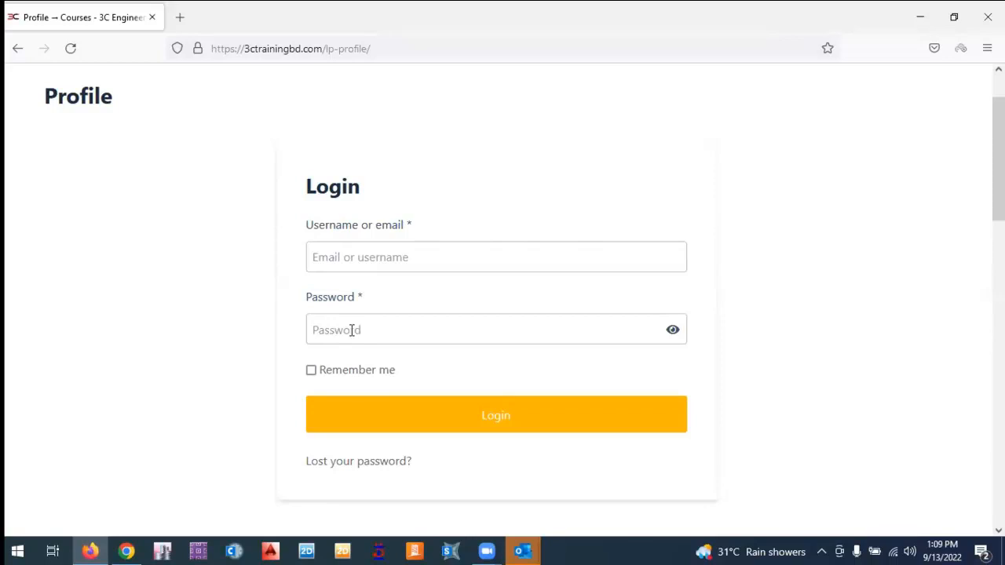
scroll(372, 275, "down", 5)
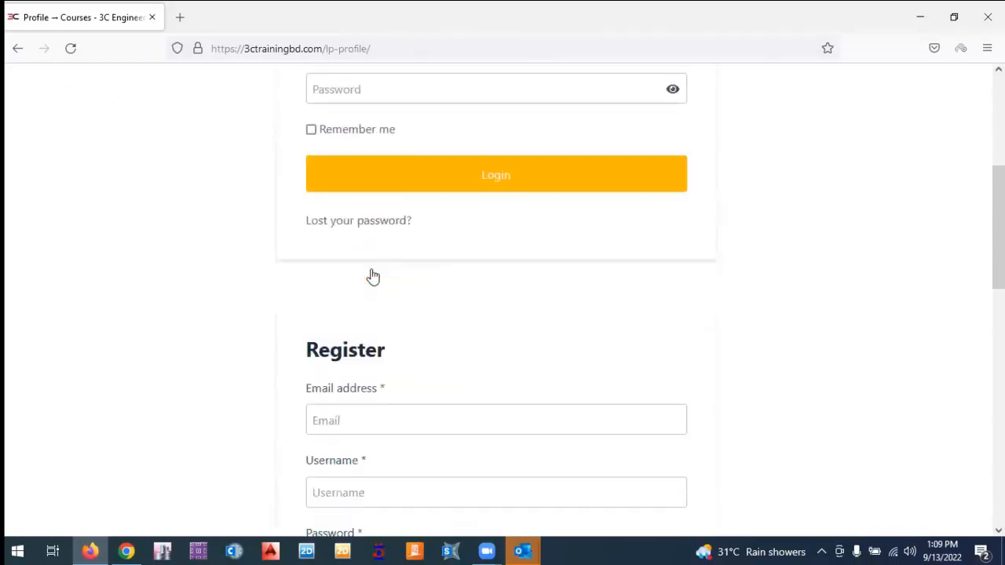
scroll(373, 273, "down", 3)
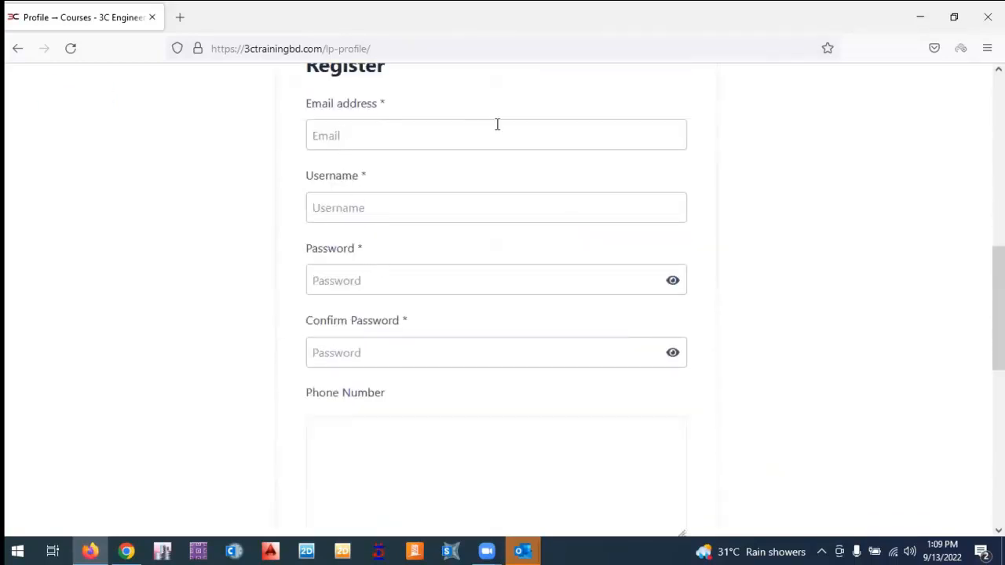
scroll(365, 209, "up", 2)
scroll(357, 227, "down", 1)
left_click(351, 213)
key("ctrl+v")
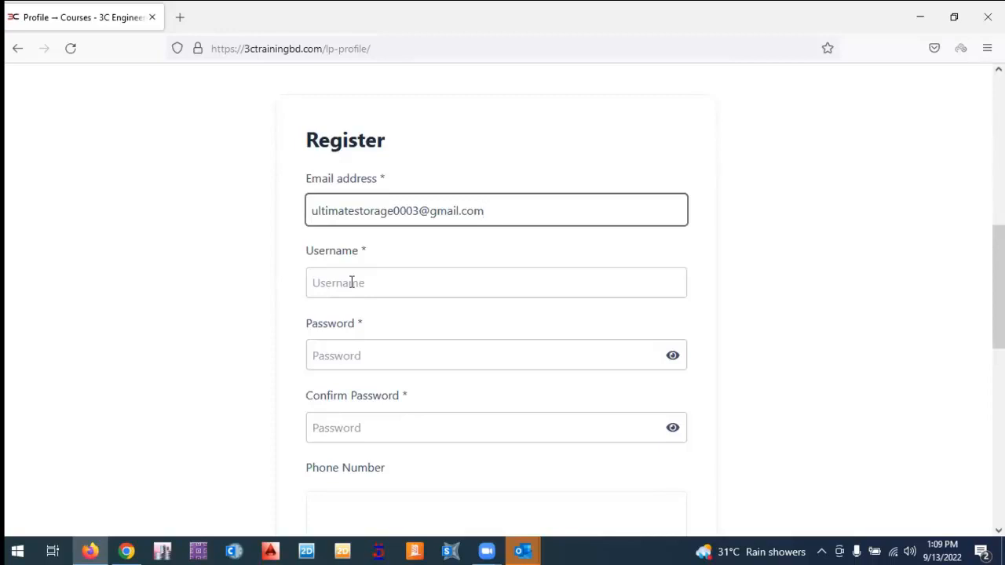
left_click(352, 283)
type("Tahmid")
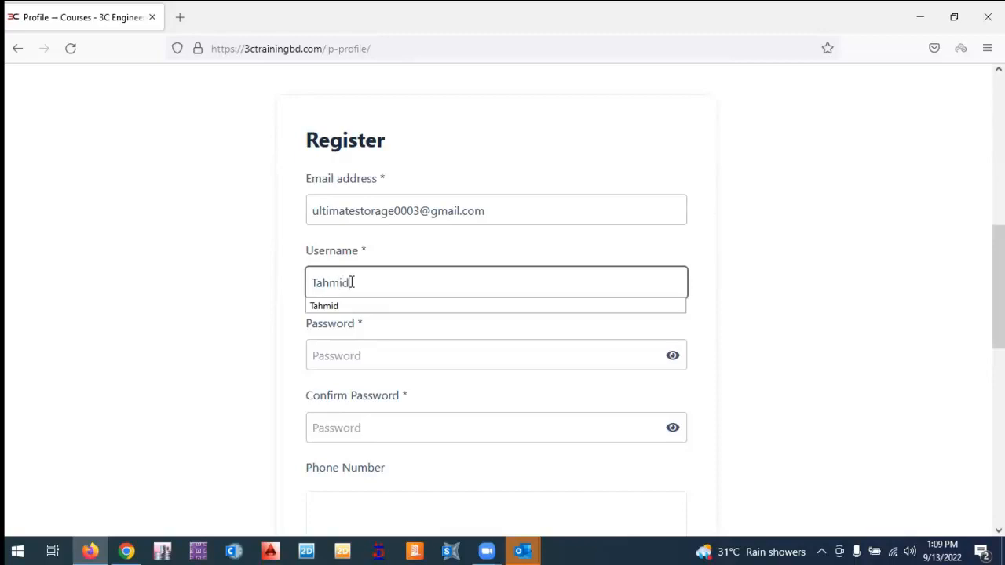
Enter the account password and repeat it in Confirm Password.
left_click(356, 357)
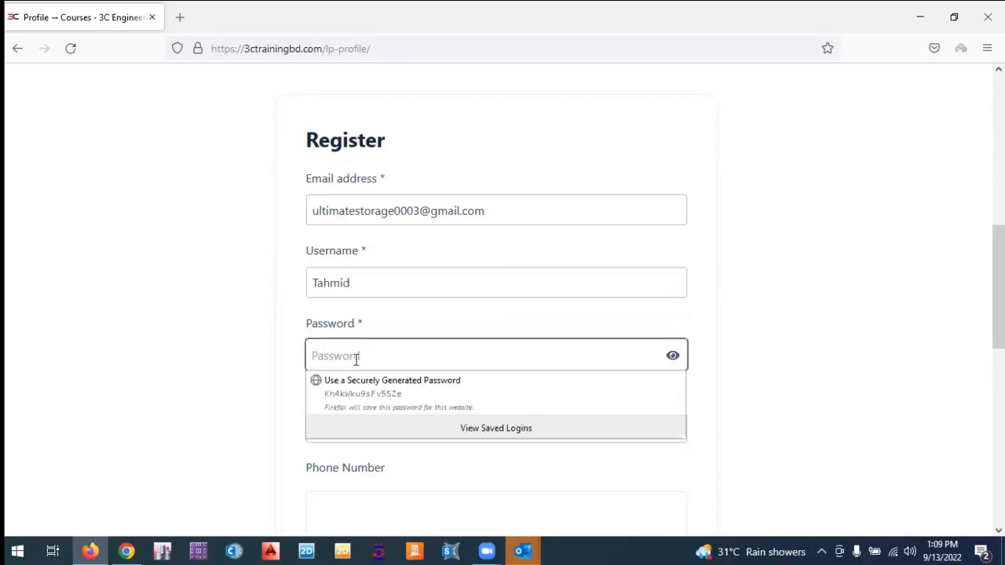
type("••••••")
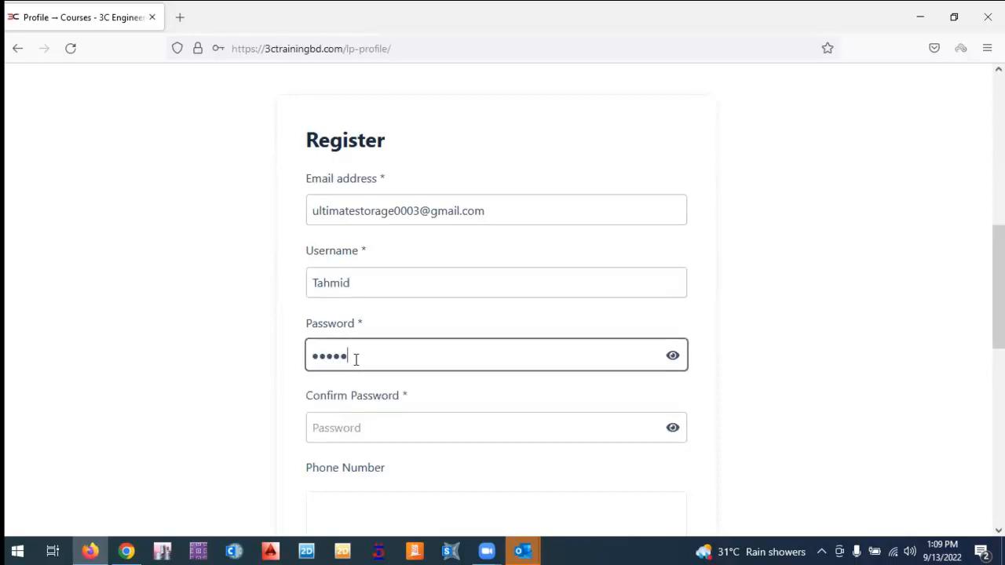
type("•••••••••••")
left_click(352, 424)
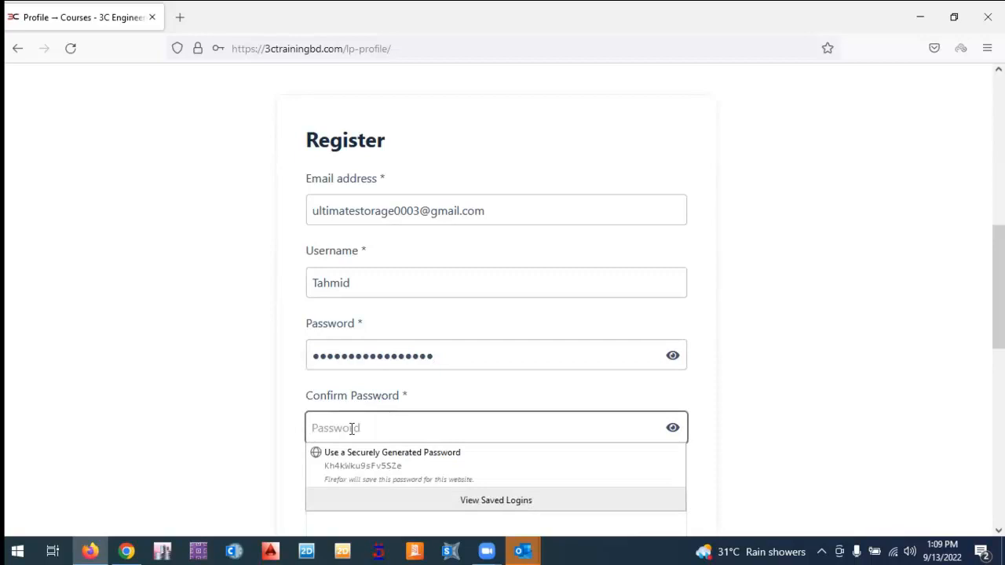
type("•••••••••")
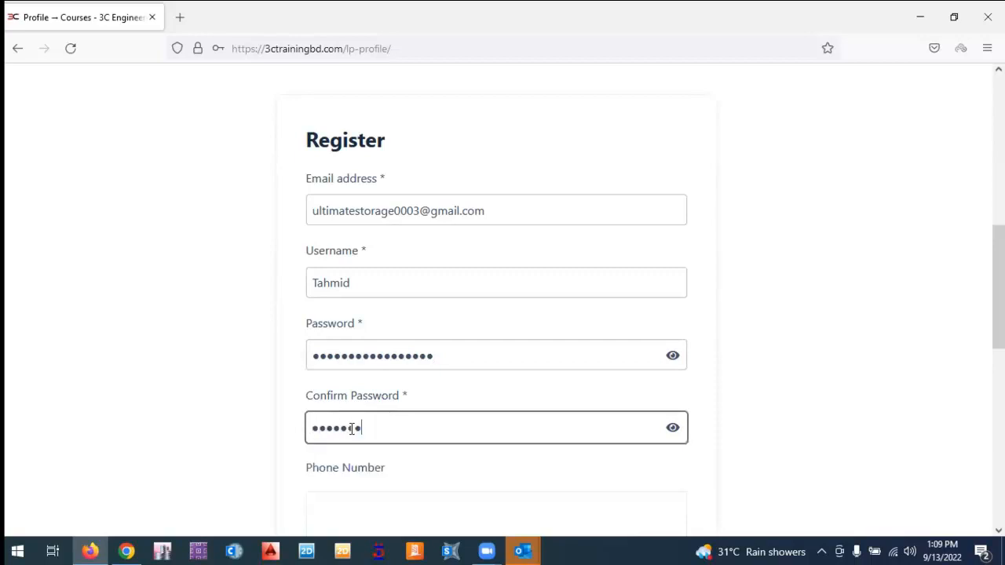
type("••••••••")
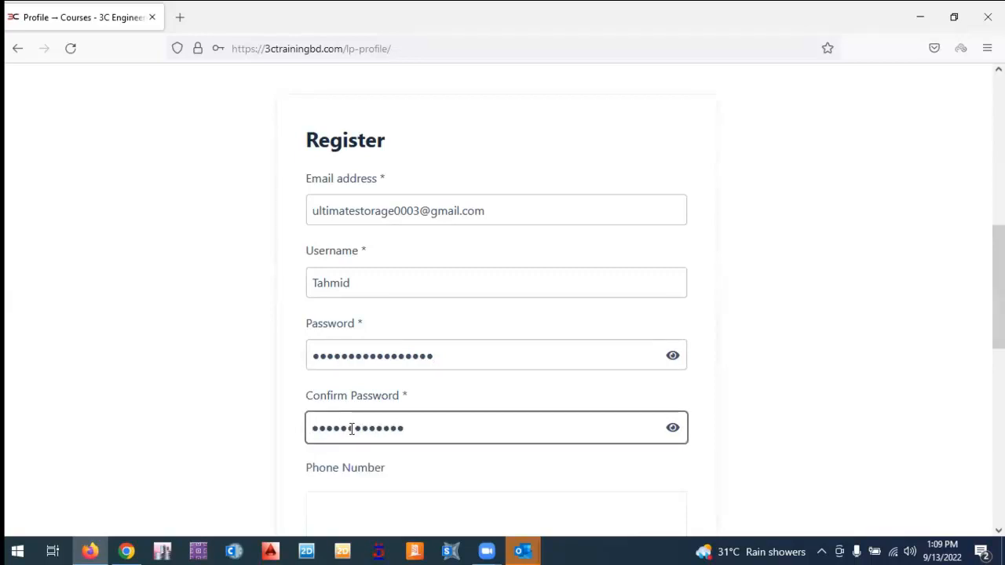
left_click(163, 397)
Fill in the phone number and submit the registration.
scroll(177, 397, "down", 2)
left_click(362, 429)
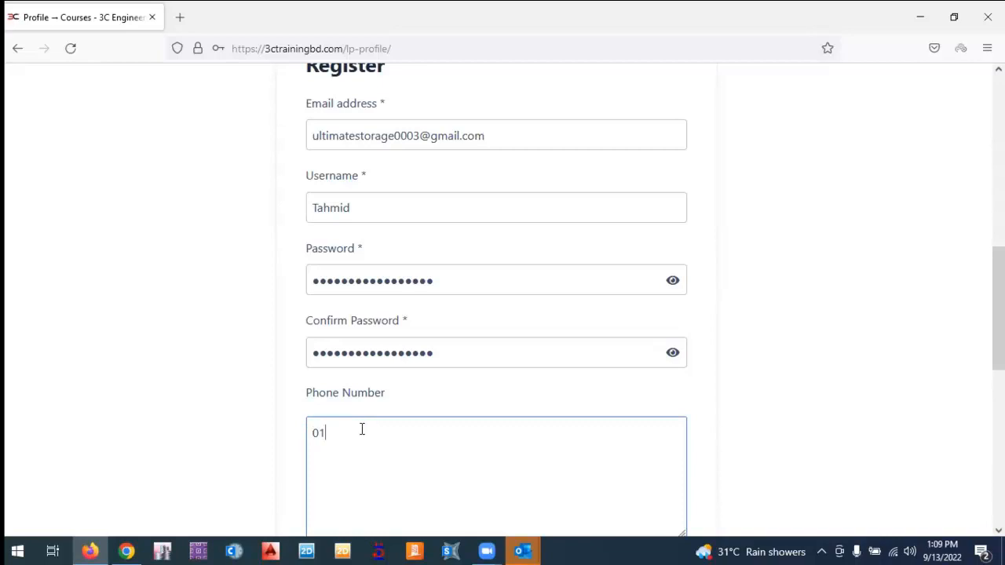
scroll(377, 443, "down", 2)
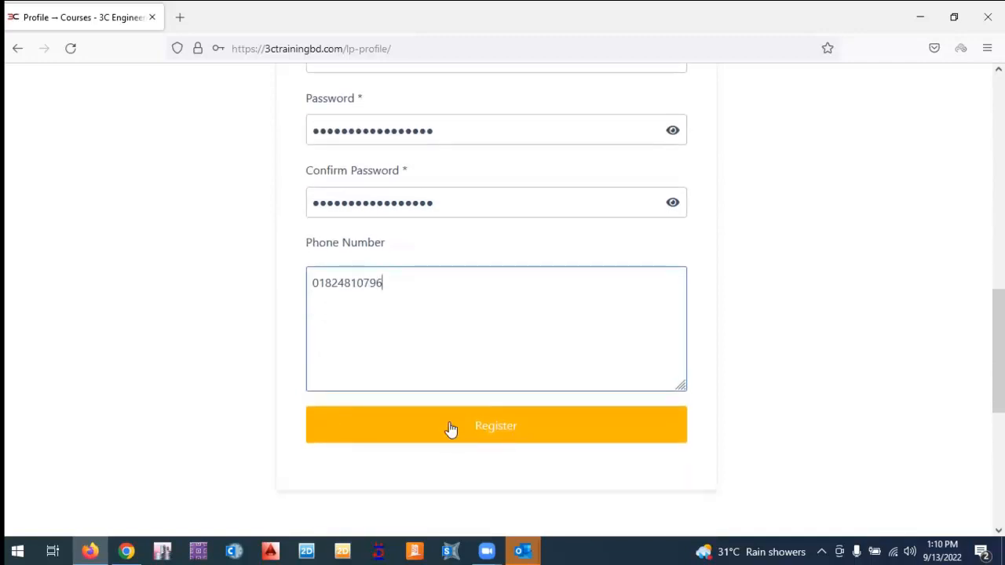
left_click(452, 430)
Decline Firefox's save-login offer and append 022 to the taken username.
left_click(416, 233)
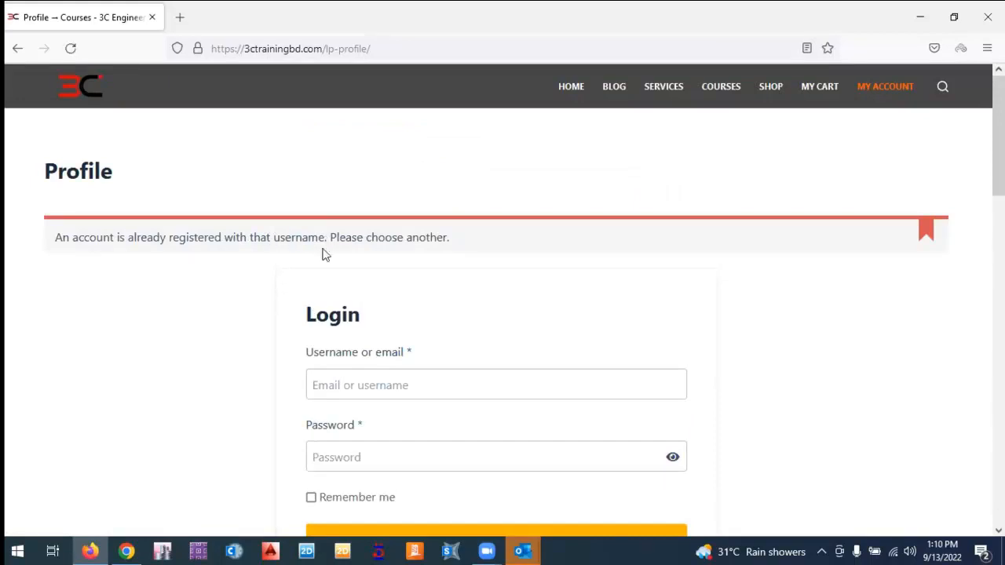
scroll(321, 253, "down", 5)
scroll(323, 251, "up", 2)
scroll(333, 258, "down", 4)
scroll(333, 253, "down", 1)
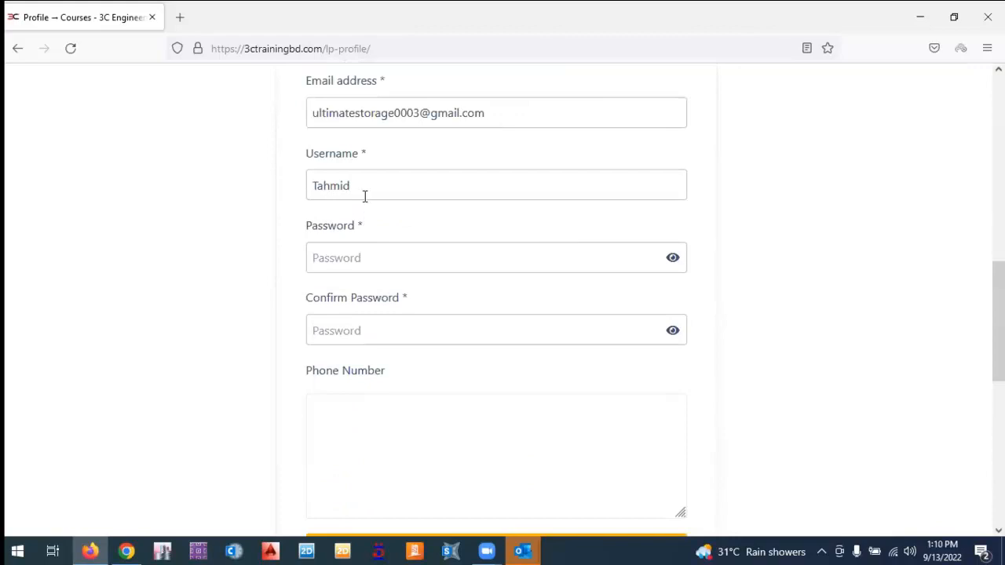
left_click(364, 197)
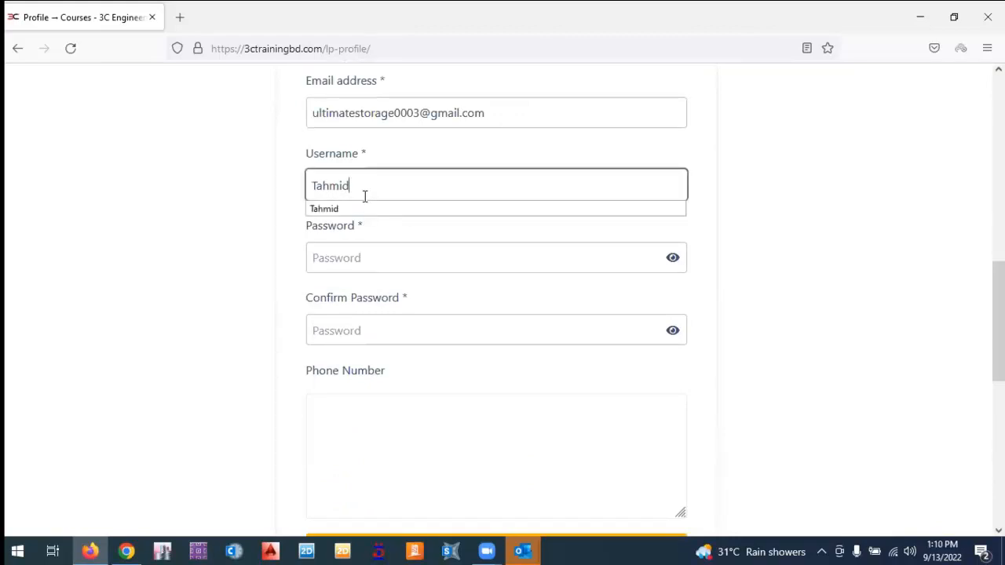
type("022")
Re-enter the password in both password fields.
scroll(350, 235, "up", 1)
left_click(354, 345)
type("••••••")
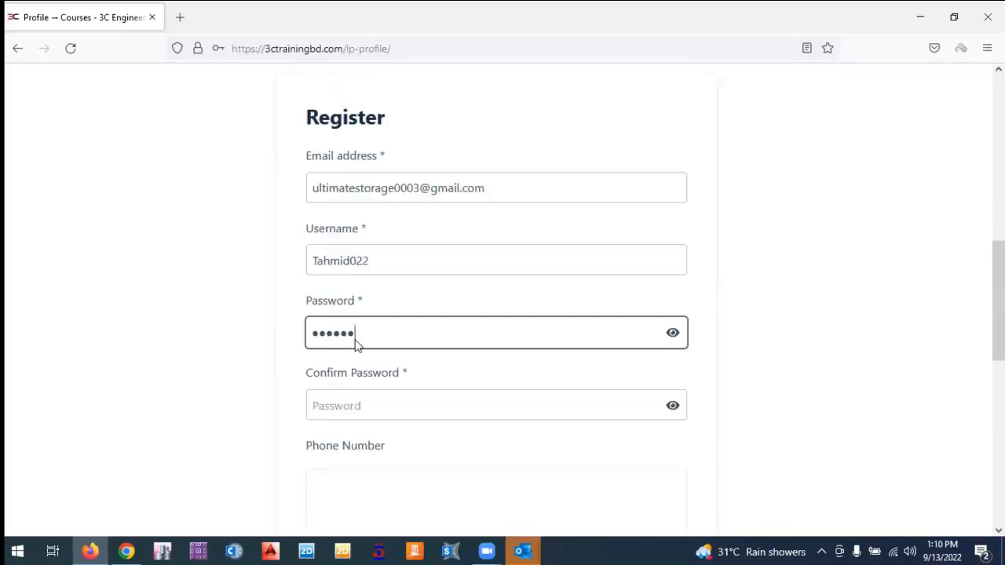
type("•••••••••••")
left_click(377, 404)
type("•••••••••••••")
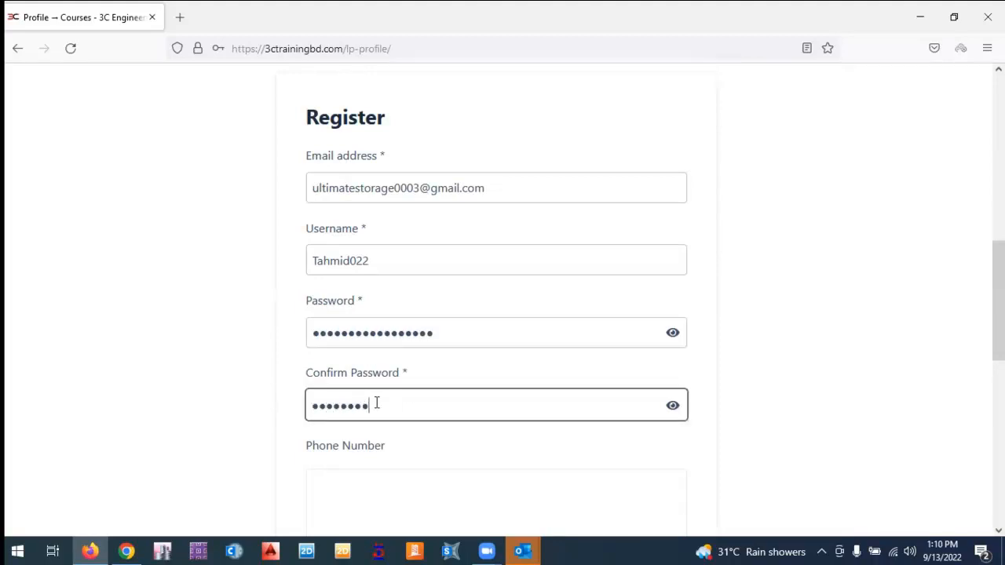
type("••••")
Re-enter the phone number, submit the registration, and choose not to save the login.
left_click(346, 486)
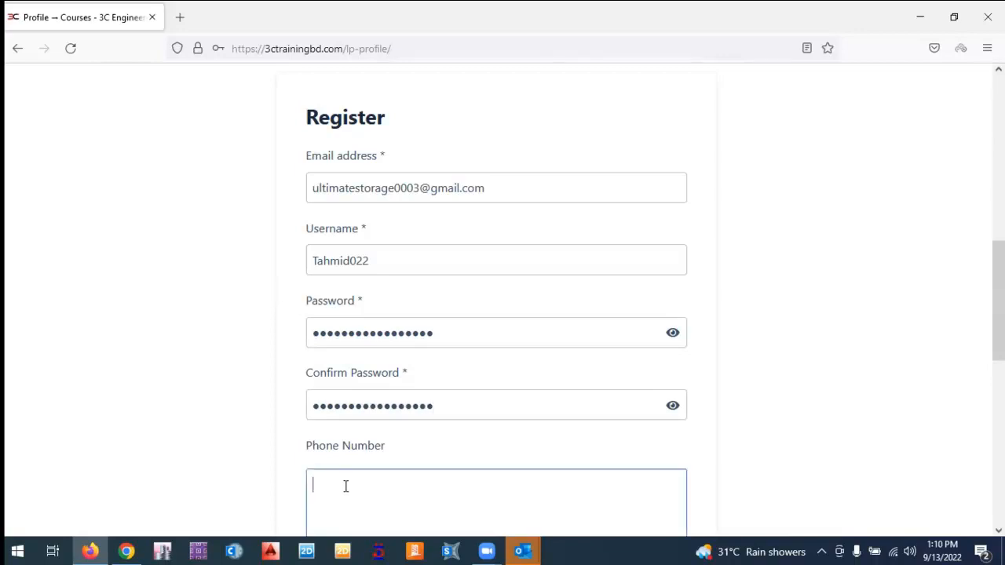
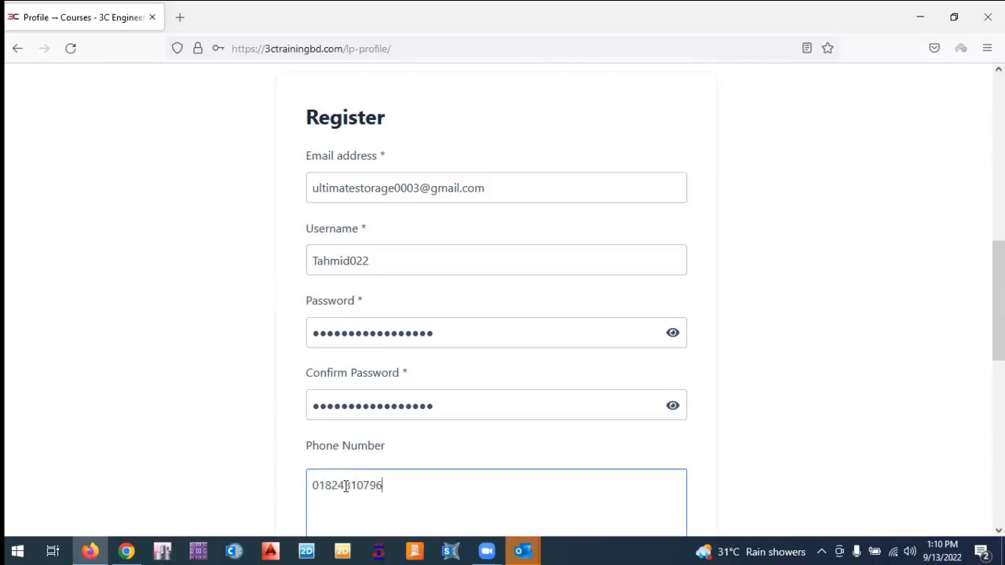
left_click(270, 437)
scroll(269, 435, "down", 2)
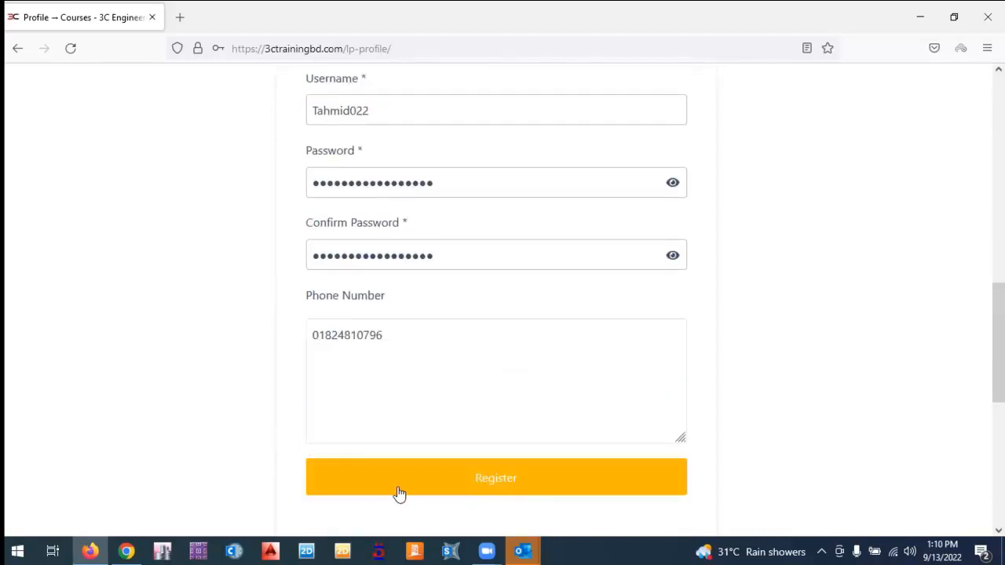
left_click(453, 484)
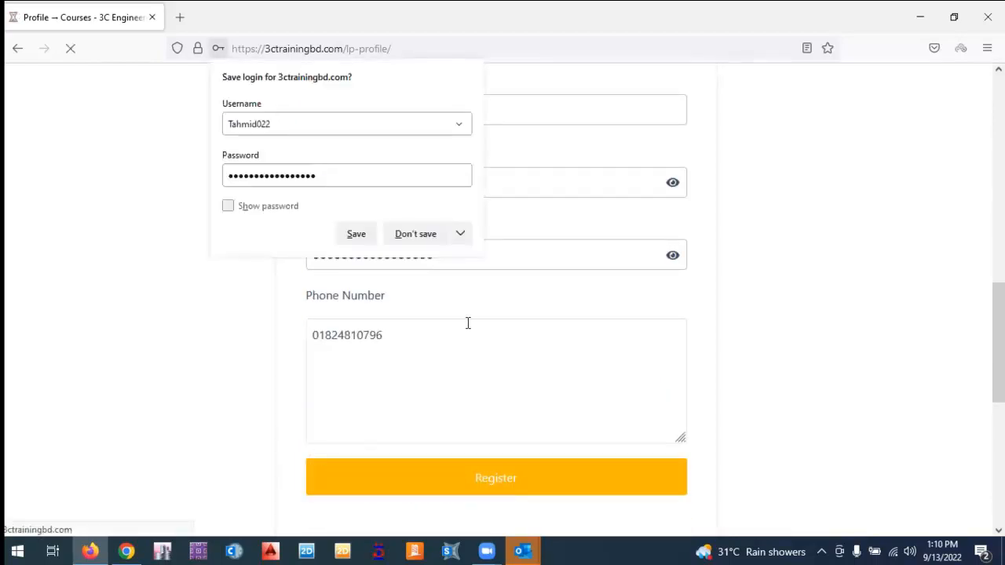
left_click(417, 233)
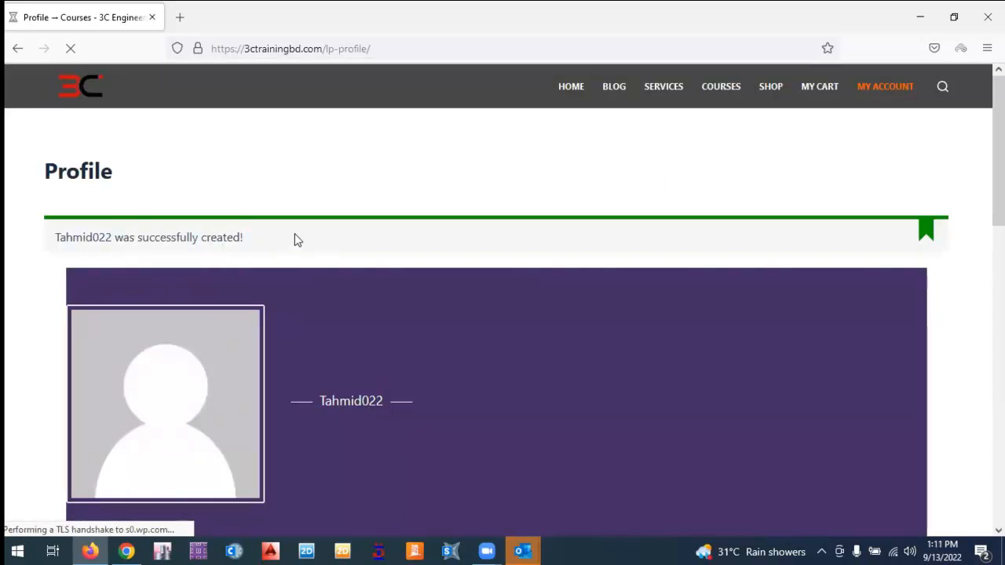
Check that the new profile's Courses section is empty, then go to All Courses.
scroll(321, 264, "down", 4)
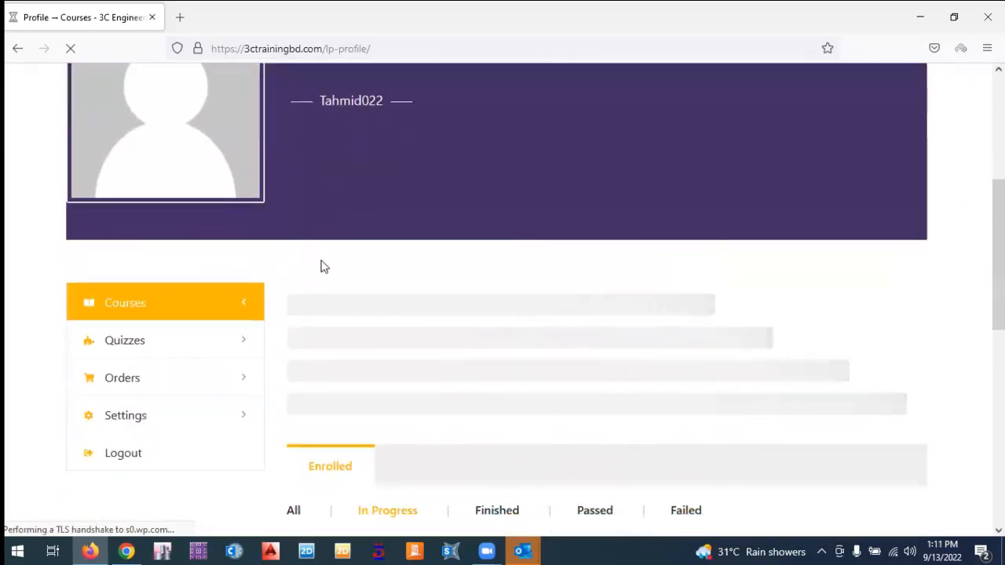
scroll(322, 267, "down", 1)
scroll(321, 267, "down", 1)
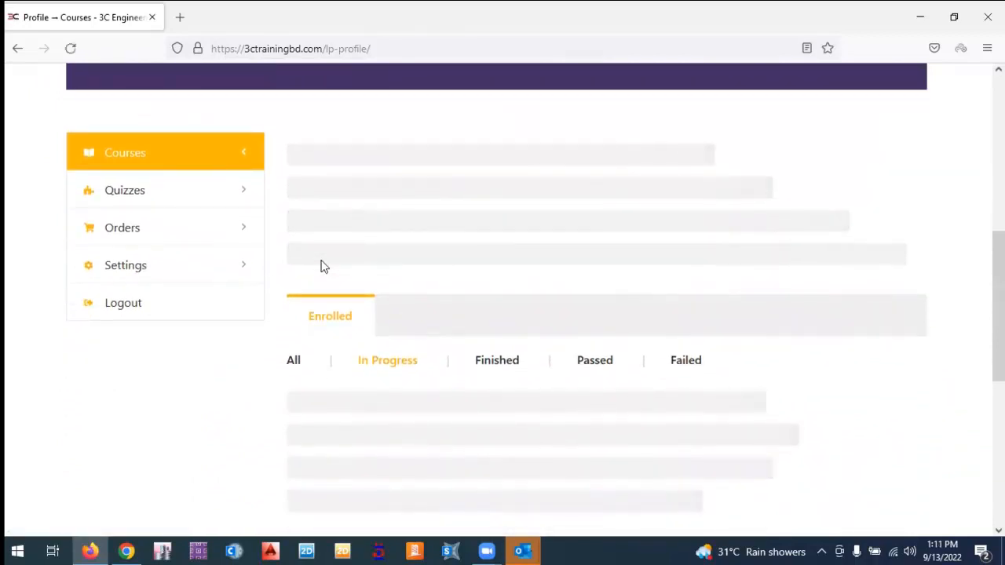
scroll(322, 266, "up", 1)
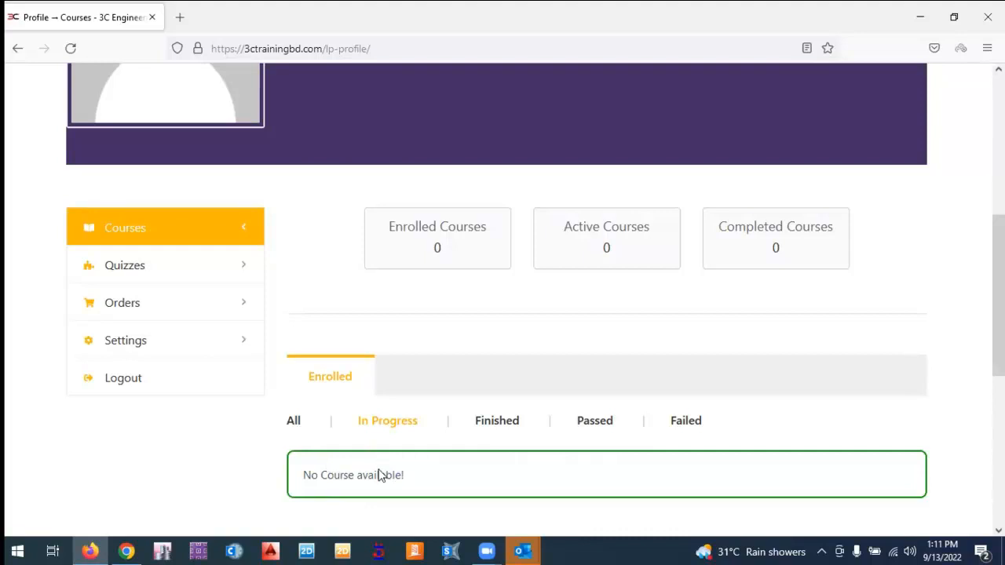
scroll(382, 473, "up", 2)
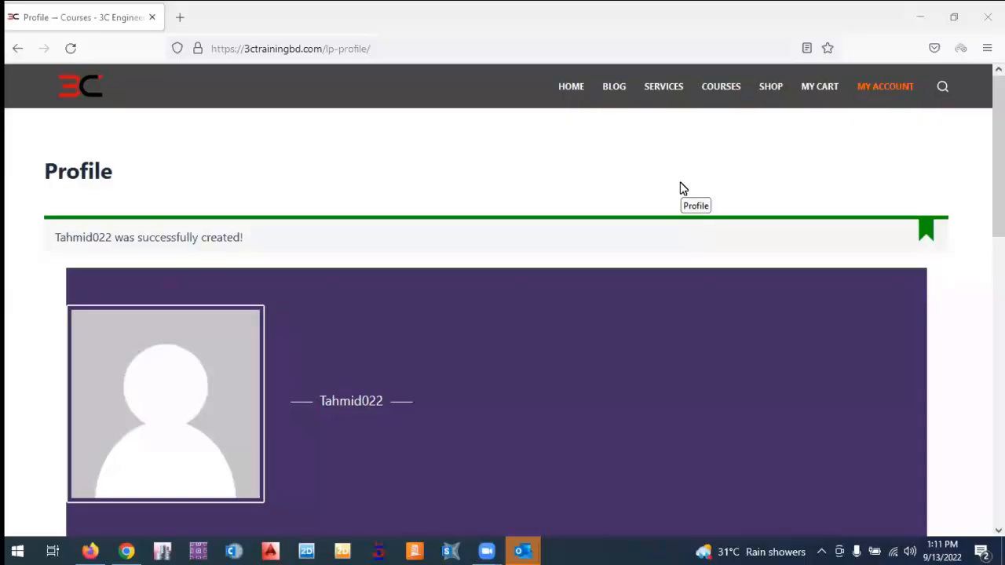
scroll(682, 188, "down", 2)
scroll(682, 188, "up", 3)
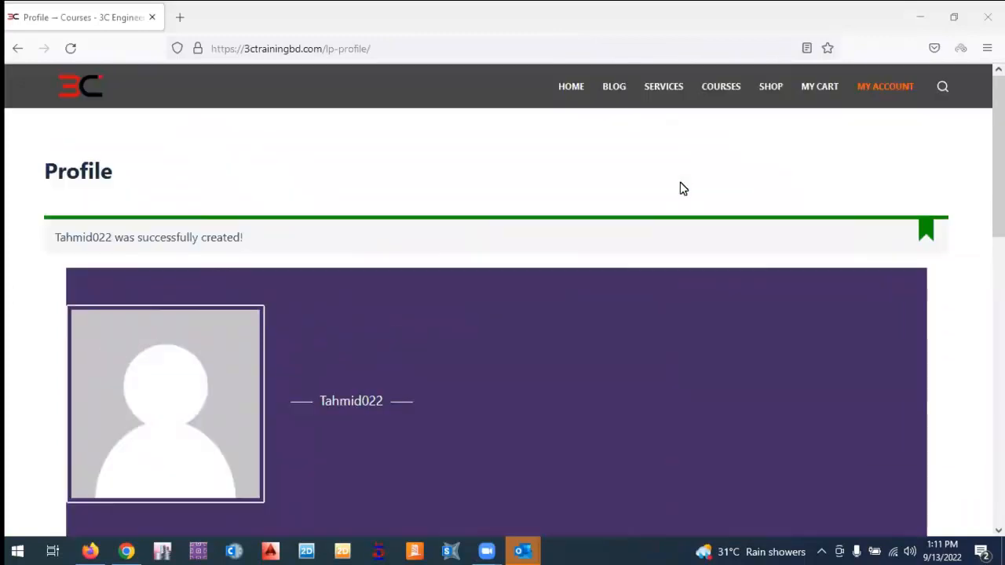
left_click(719, 95)
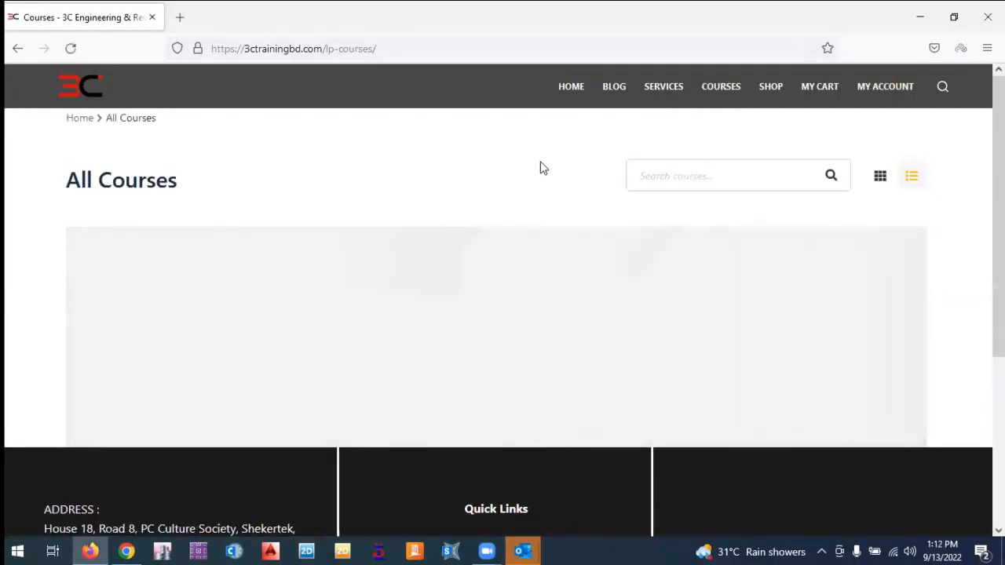
Find the BNBC For Civil Engineers (Online Live) card in the course list and open it.
scroll(516, 197, "down", 2)
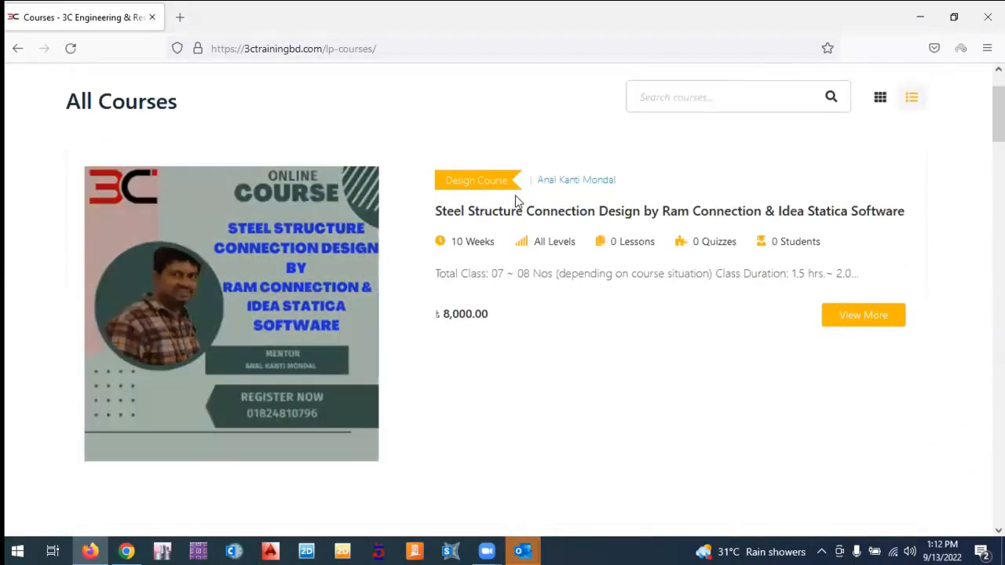
scroll(516, 201, "down", 2)
scroll(516, 201, "down", 4)
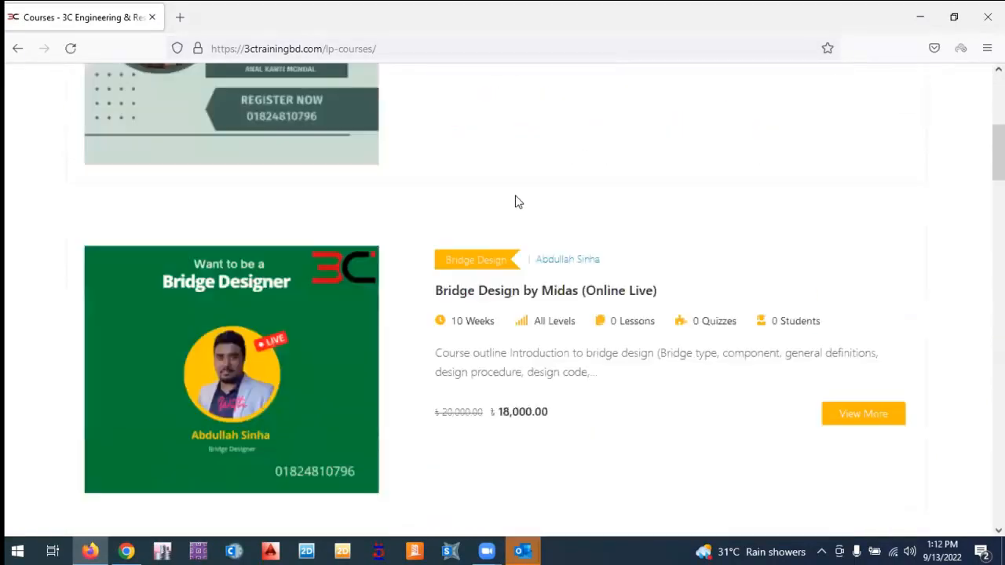
scroll(515, 201, "down", 3)
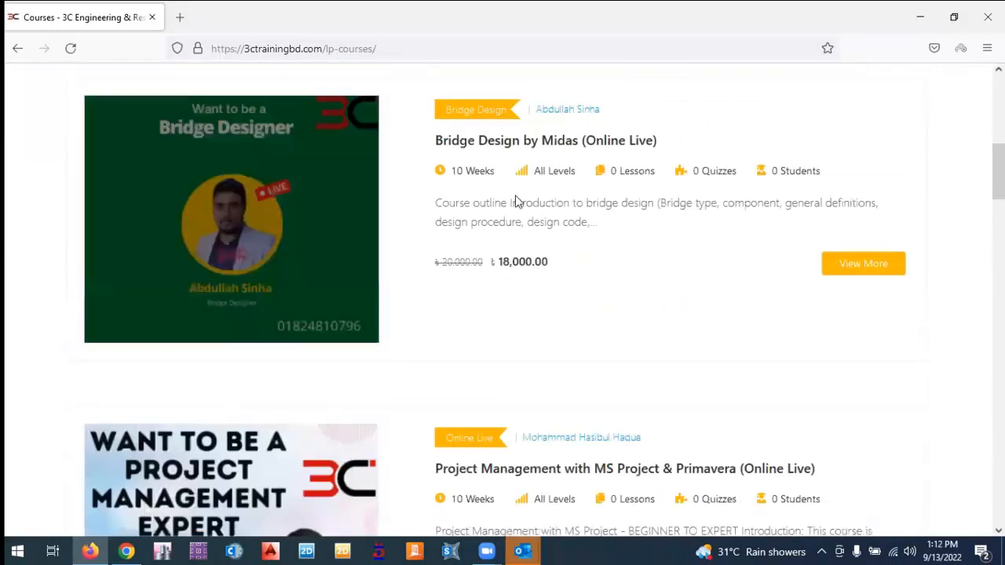
scroll(515, 201, "down", 3)
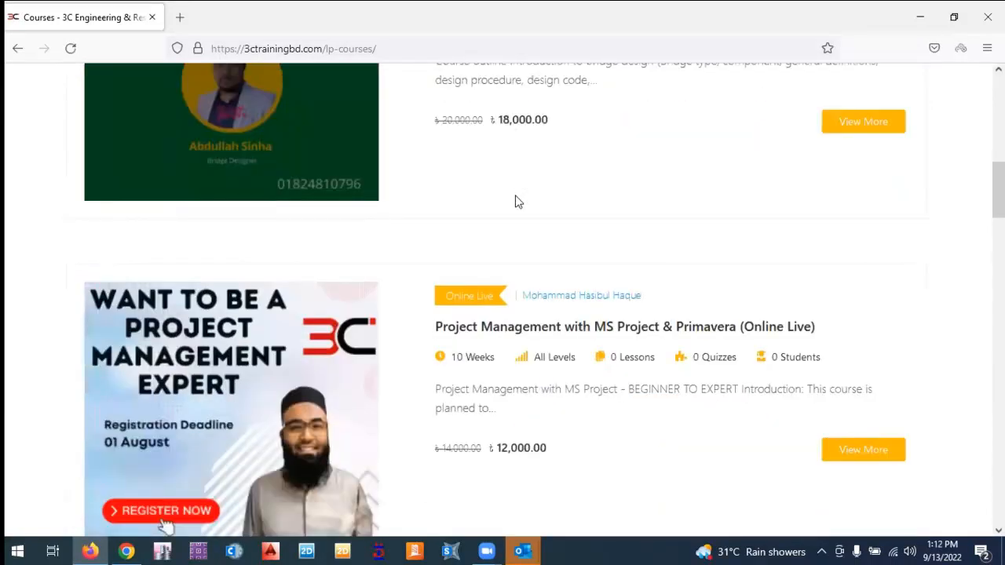
scroll(516, 201, "down", 5)
scroll(516, 202, "down", 2)
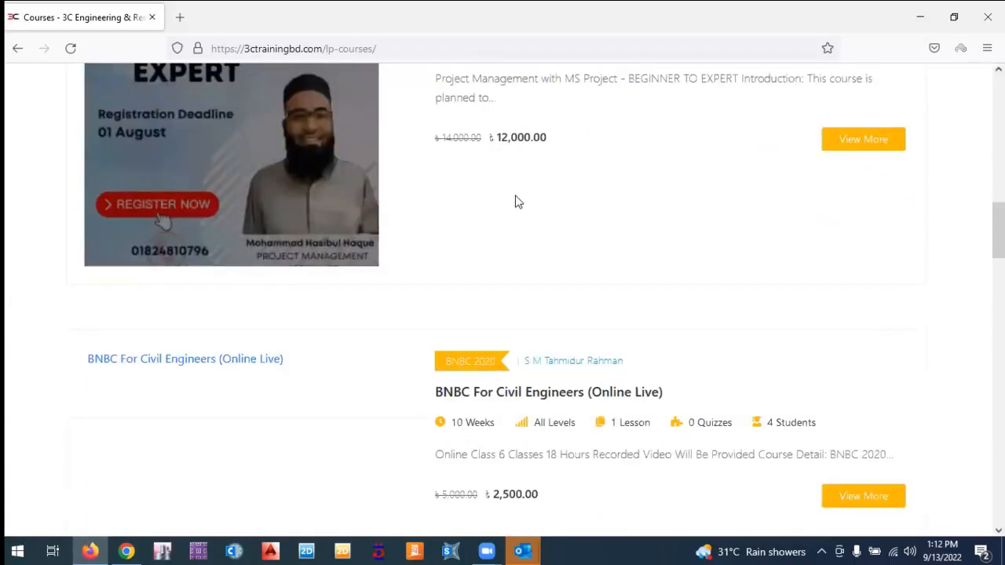
scroll(516, 202, "down", 3)
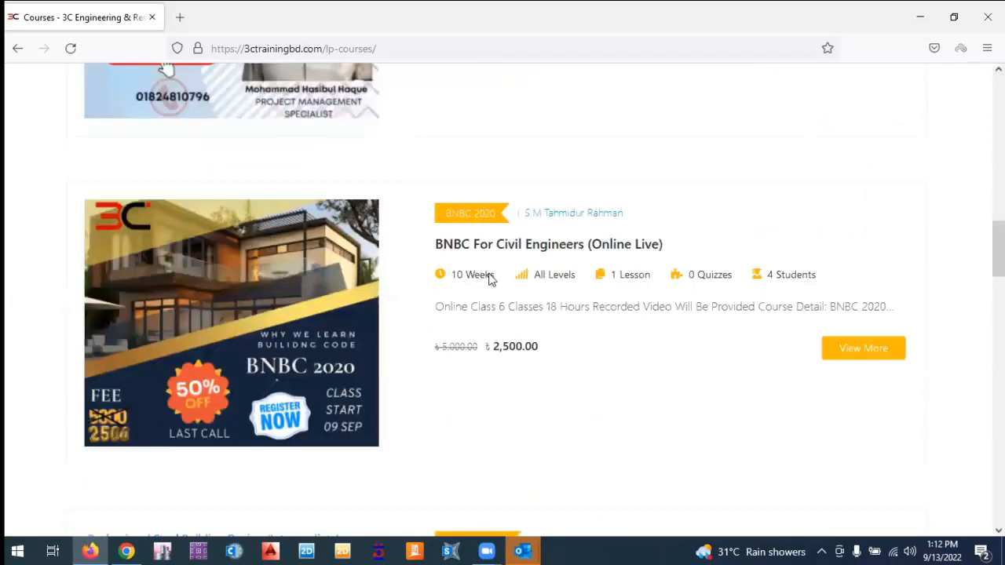
scroll(490, 283, "down", 5)
scroll(489, 281, "up", 3)
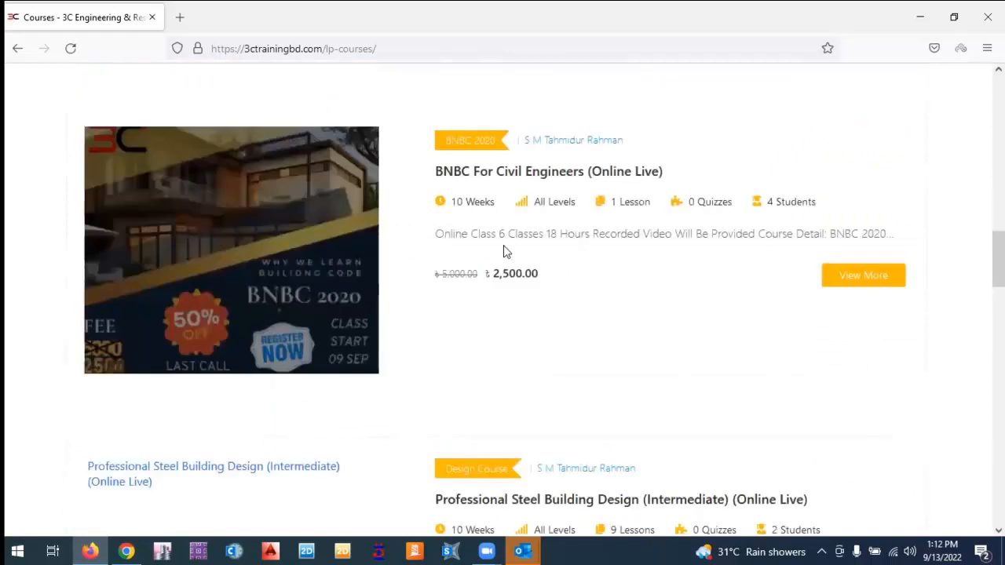
scroll(502, 251, "up", 4)
scroll(487, 245, "down", 3)
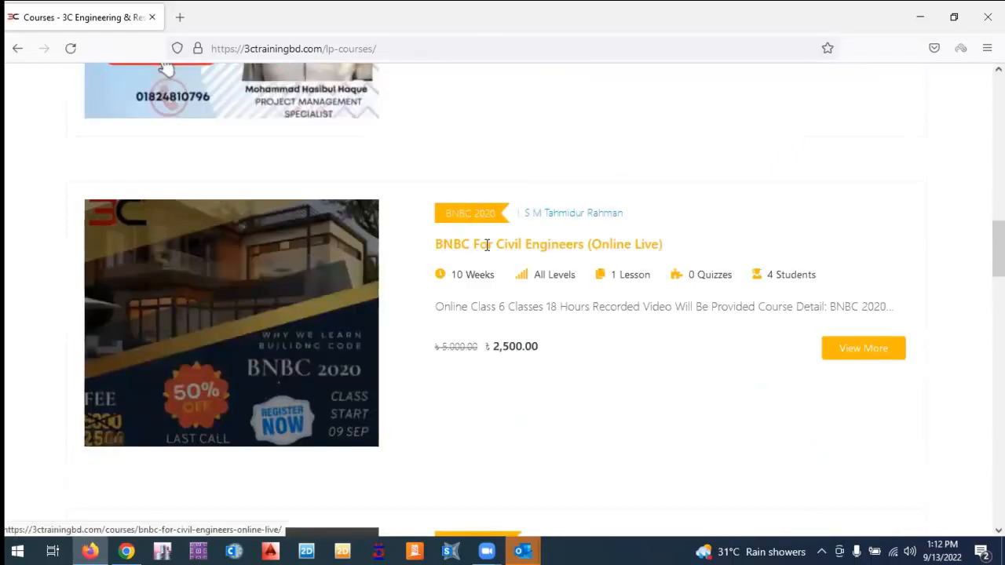
left_click(486, 245)
Read through the BNBC course's day-by-day curriculum.
scroll(227, 184, "down", 2)
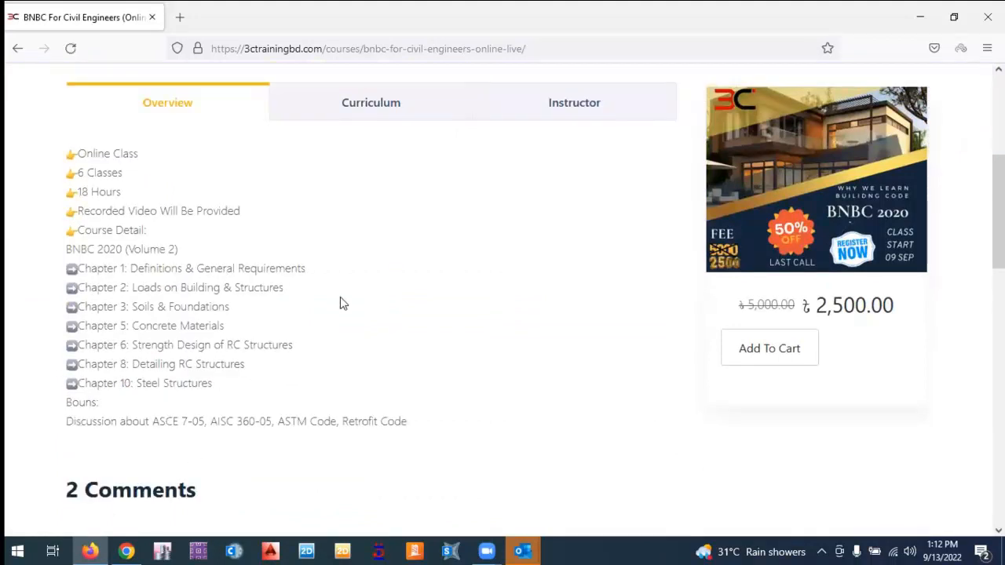
scroll(354, 262, "up", 2)
left_click(353, 261)
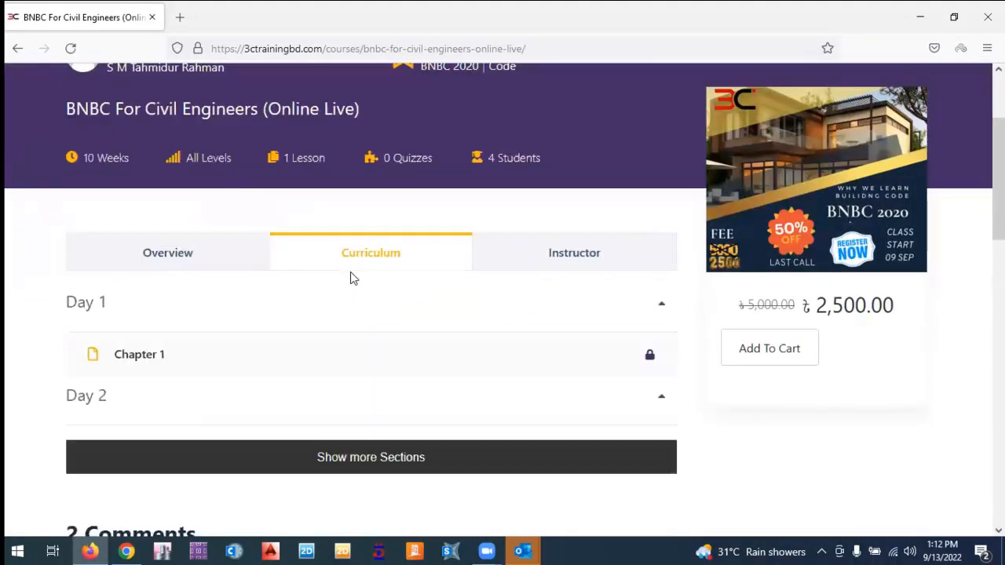
scroll(359, 350, "down", 1)
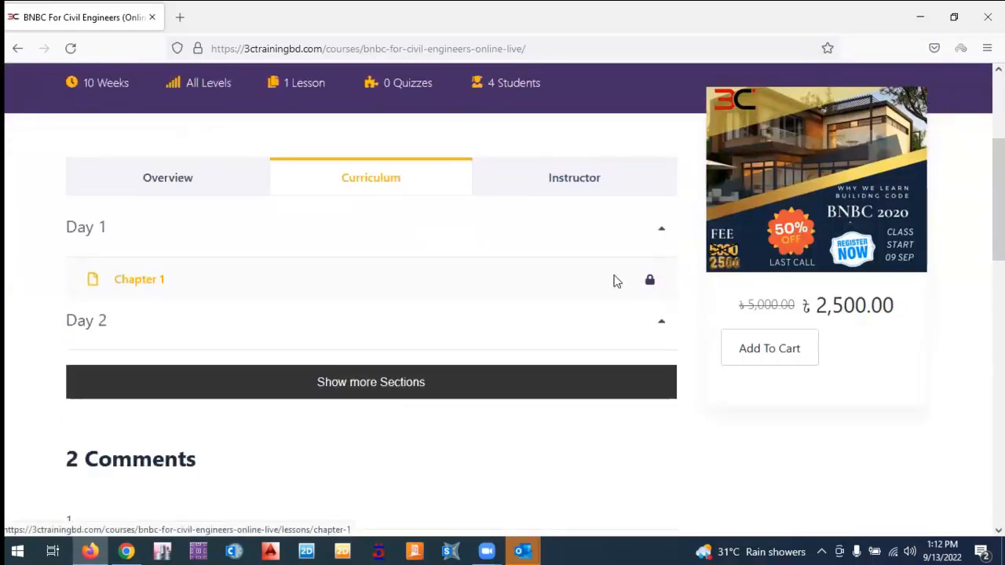
scroll(617, 282, "down", 2)
scroll(617, 282, "up", 3)
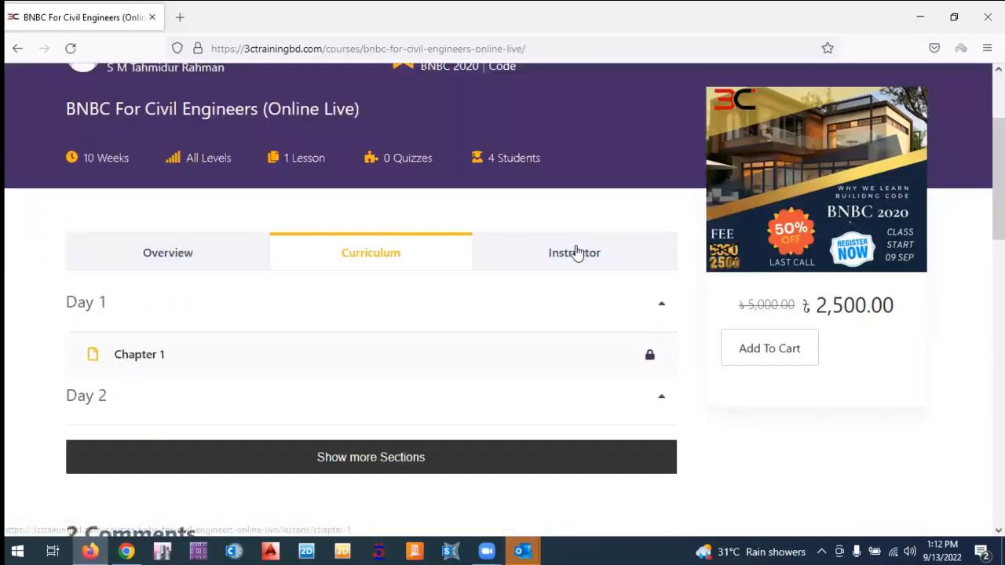
Look at the instructor details, return to Curriculum, and add the course to the cart.
left_click(579, 251)
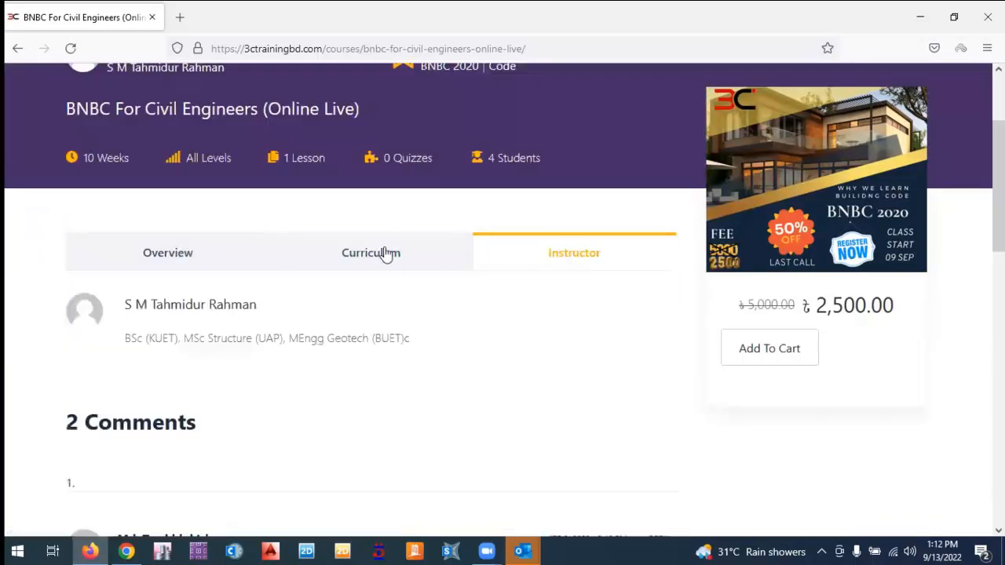
left_click(220, 255)
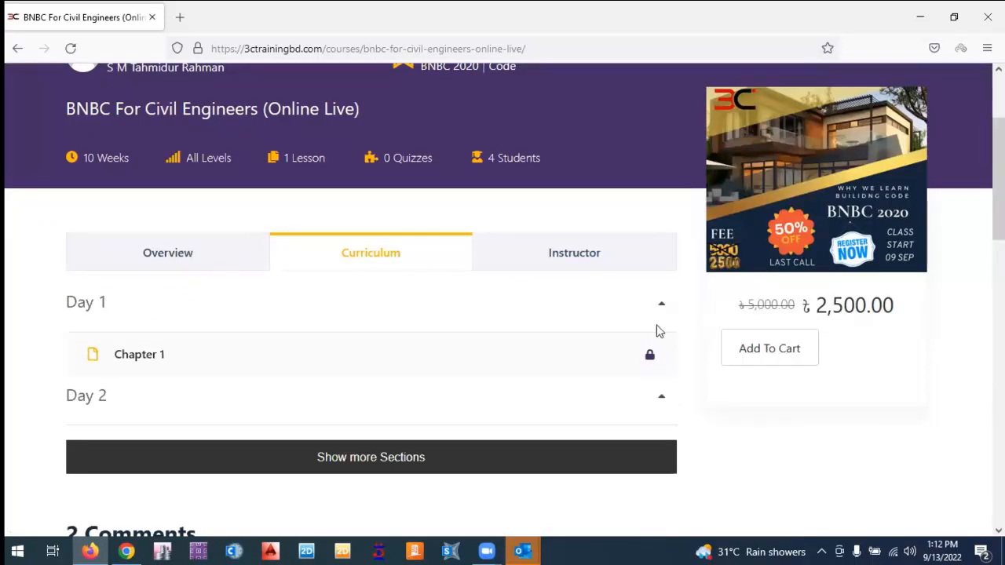
left_click(761, 353)
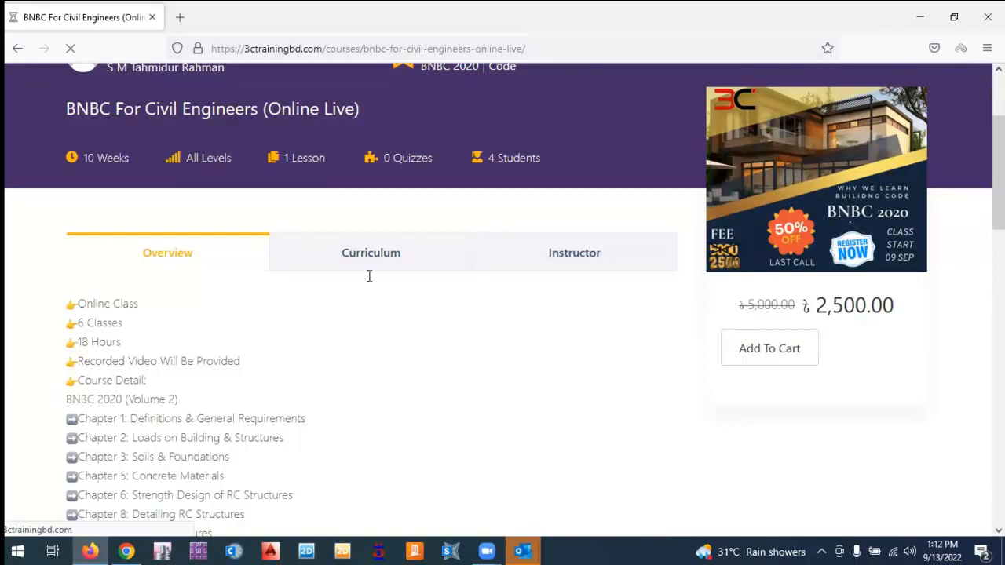
Enter the billing first name and last name on the Checkout page.
scroll(444, 286, "down", 2)
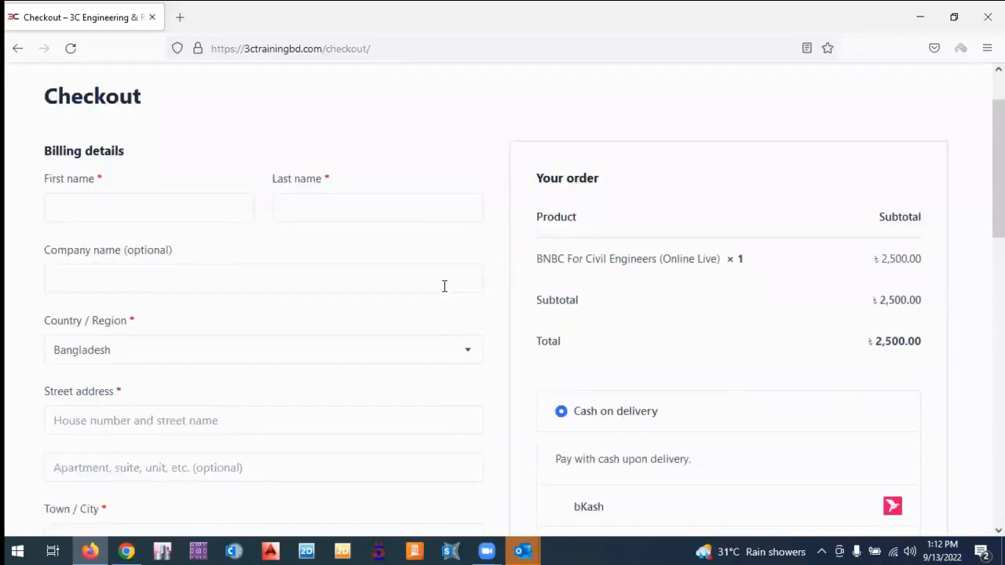
scroll(445, 289, "down", 3)
scroll(444, 290, "down", 8)
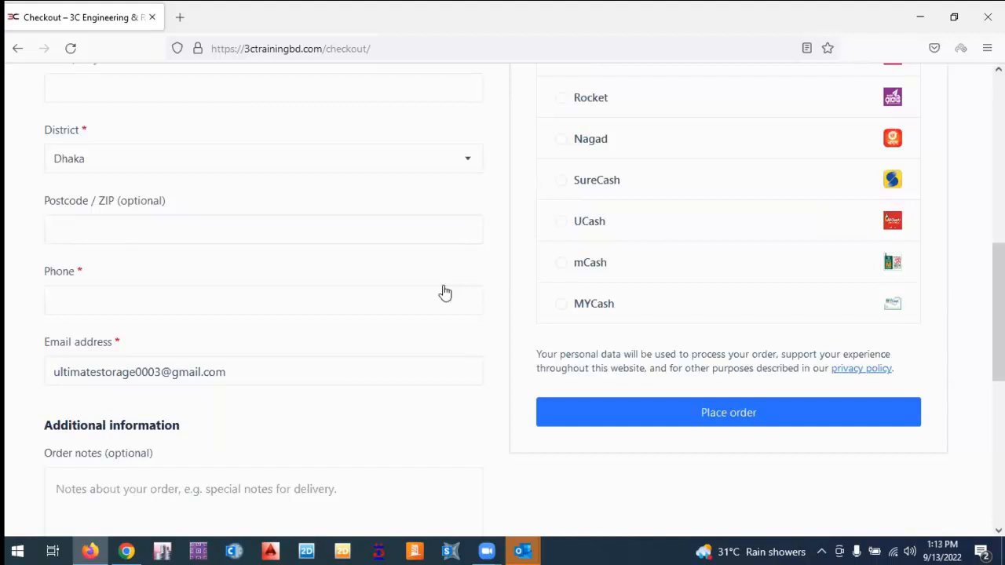
scroll(133, 281, "up", 15)
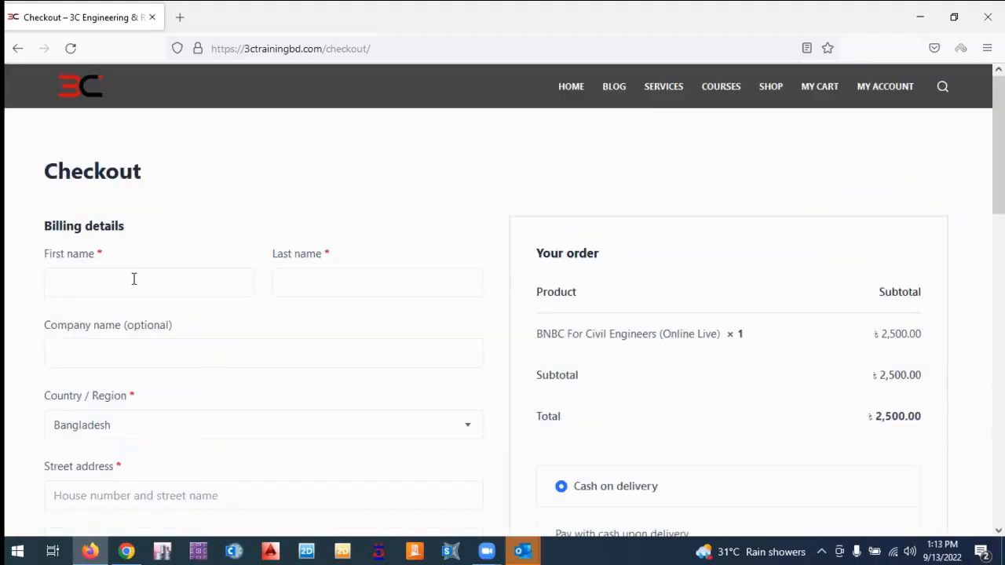
left_click(133, 280)
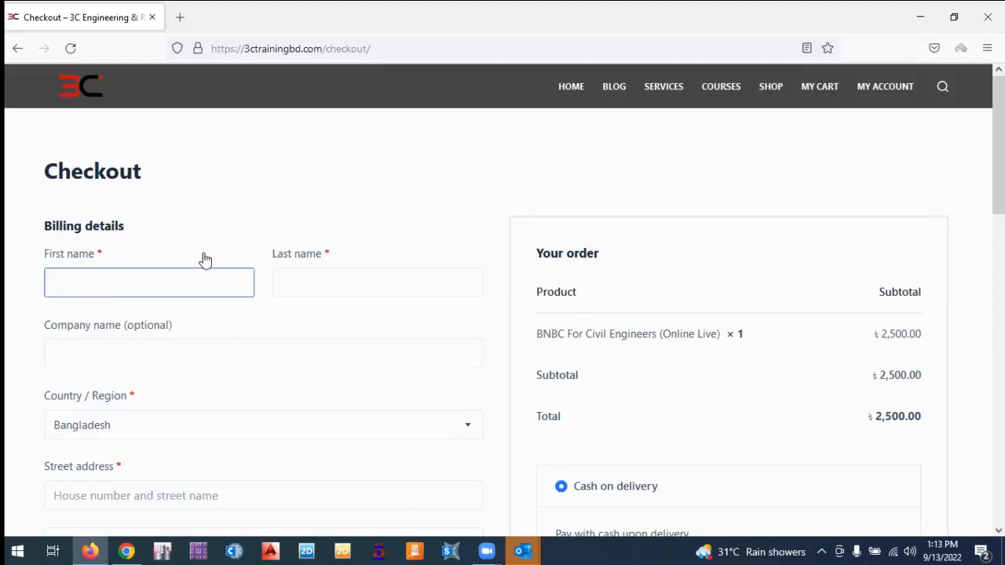
left_click(356, 293)
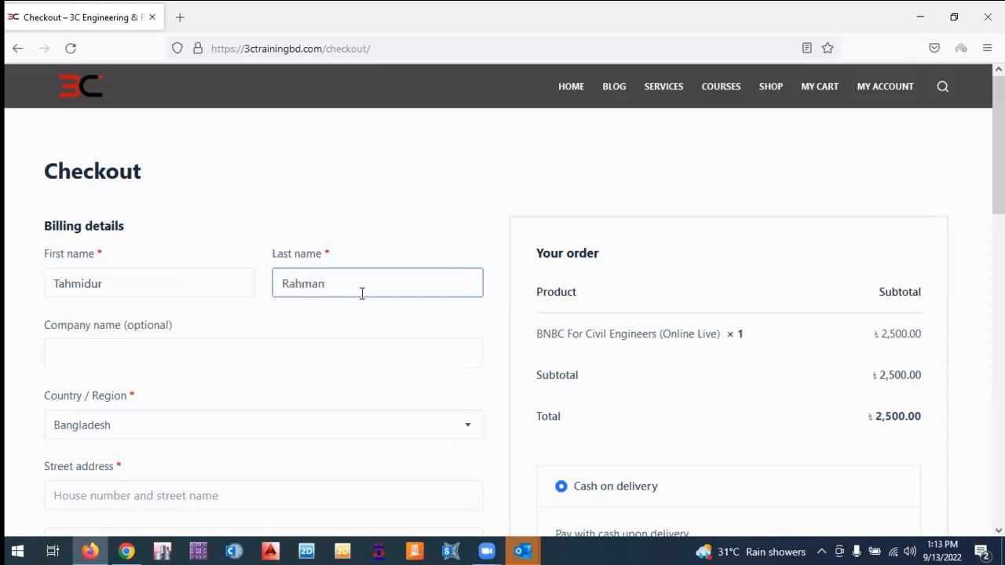
Fill in the street address and set Town / City to Dhaka.
scroll(130, 399, "down", 1)
scroll(134, 393, "down", 2)
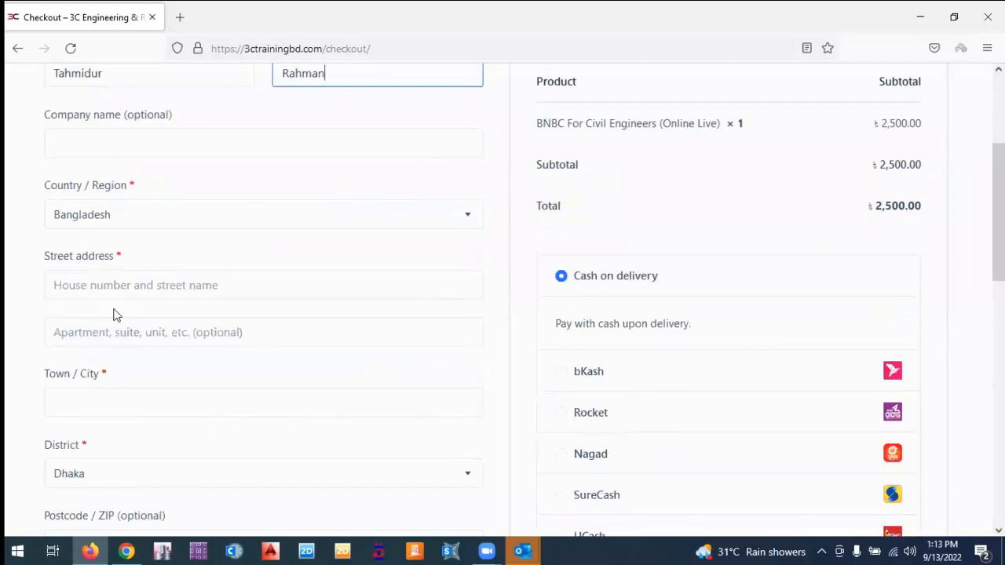
left_click(113, 271)
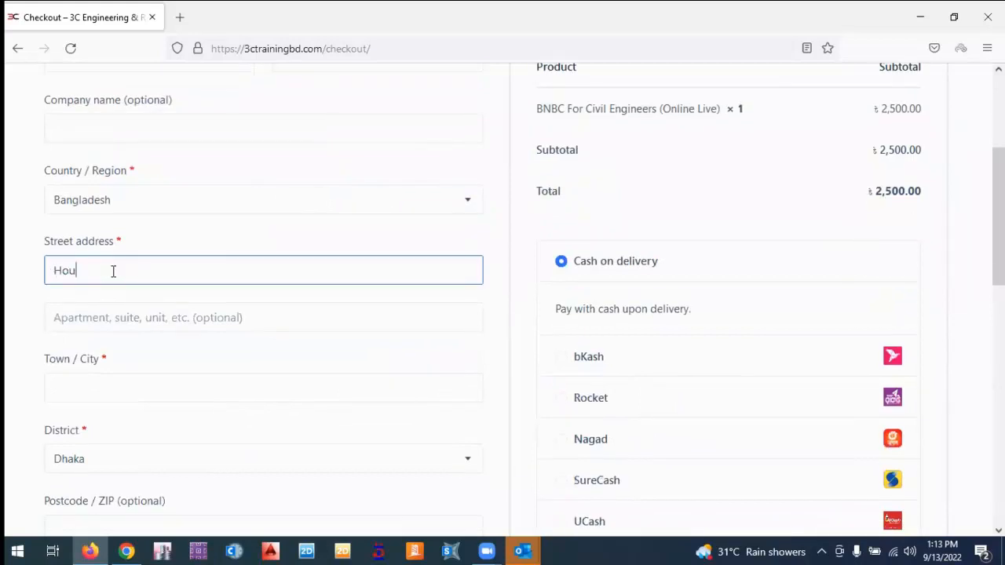
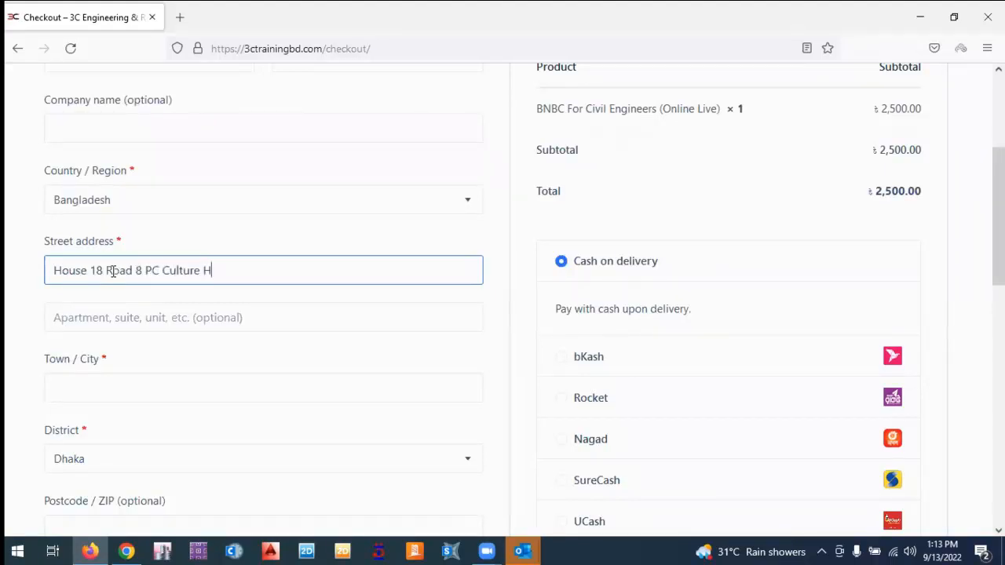
left_click(84, 393)
type("Dhaka")
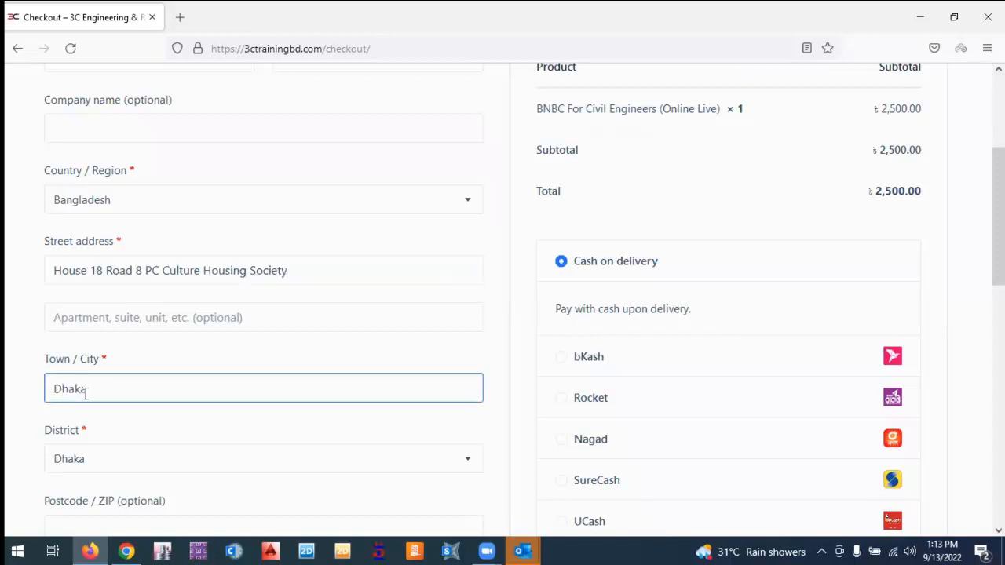
left_click(28, 429)
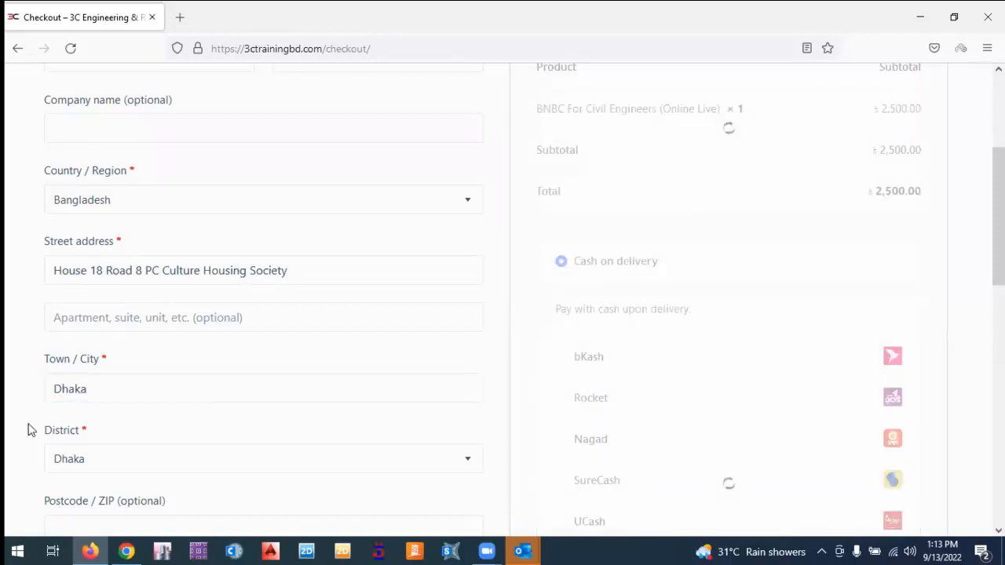
Enter the billing phone number and review the order summary and payment options.
scroll(78, 430, "down", 2)
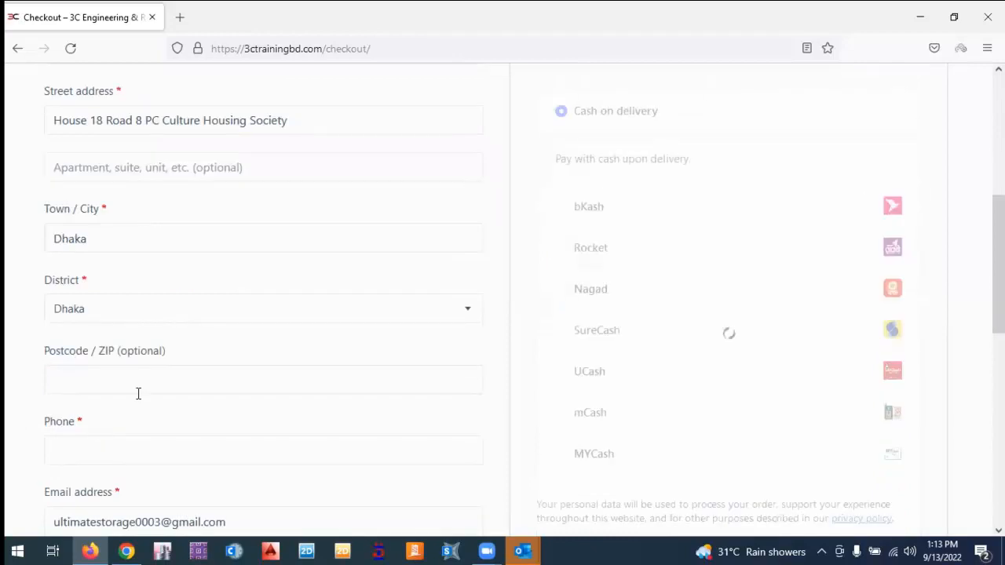
left_click(86, 371)
left_click(92, 447)
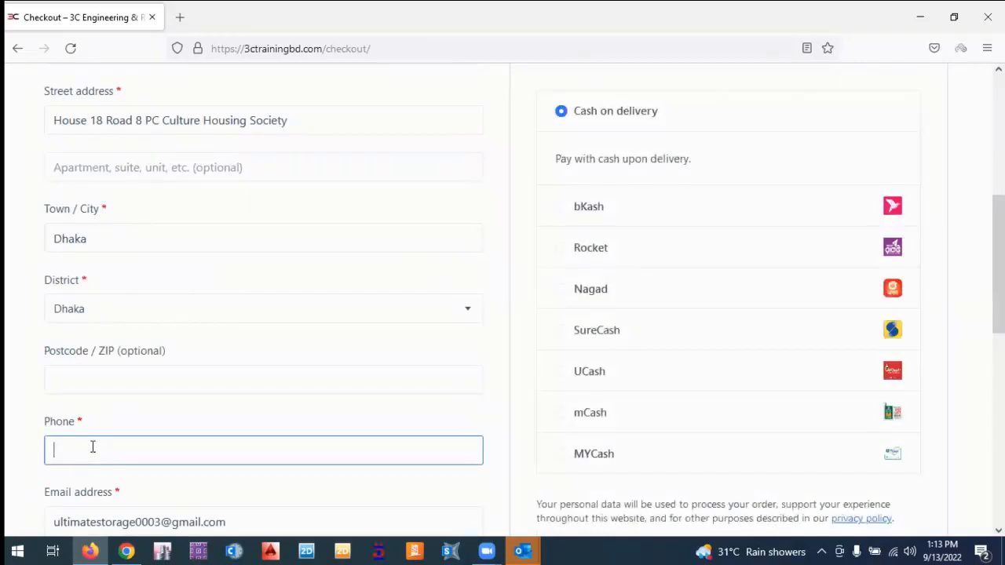
left_click(16, 411)
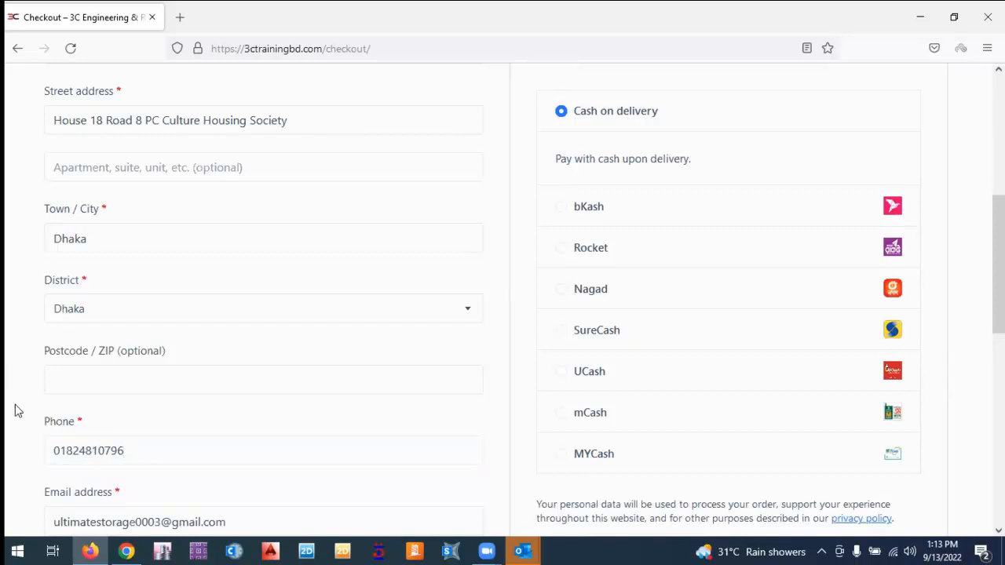
scroll(31, 414, "down", 3)
scroll(135, 442, "down", 2)
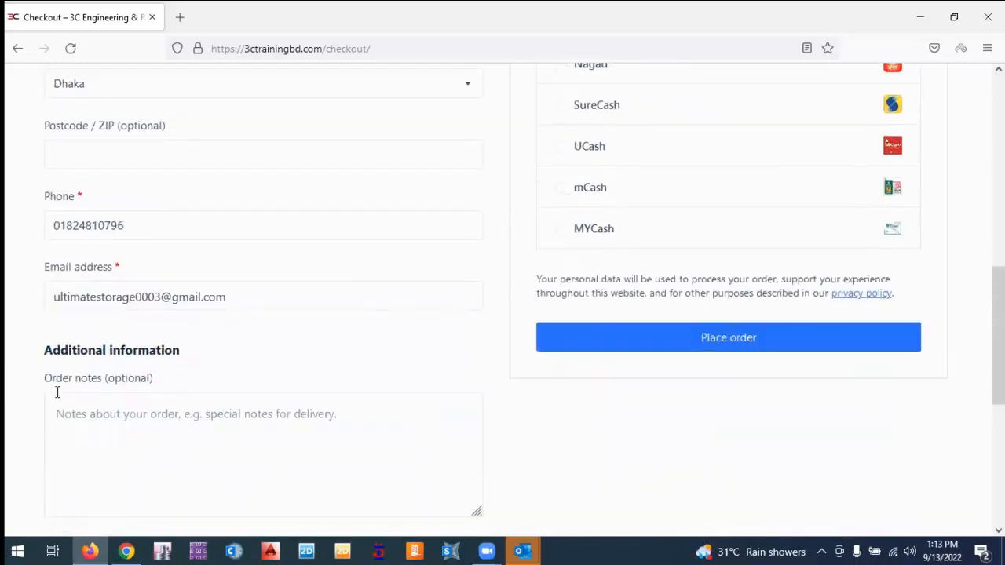
left_click(114, 415)
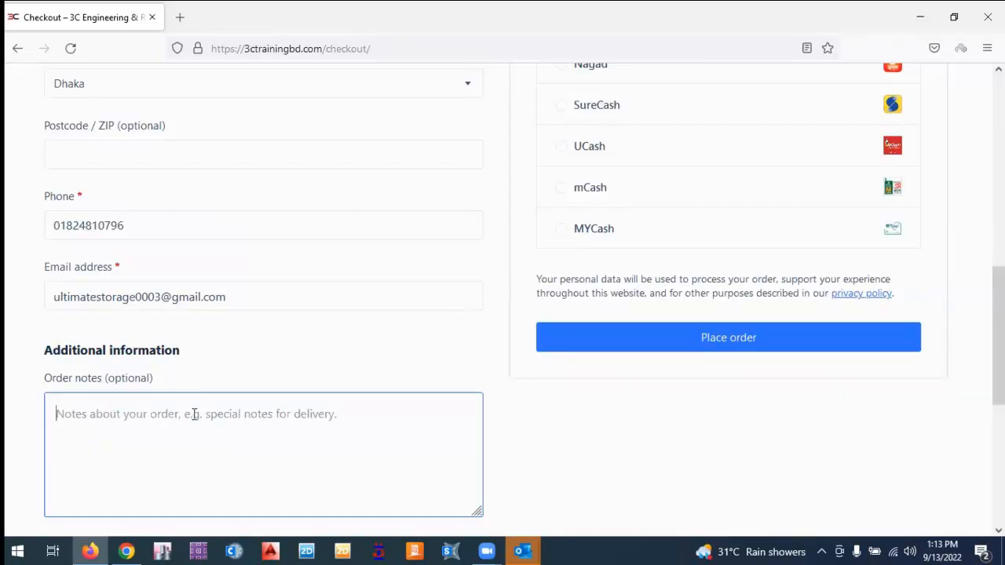
scroll(635, 474, "up", 6)
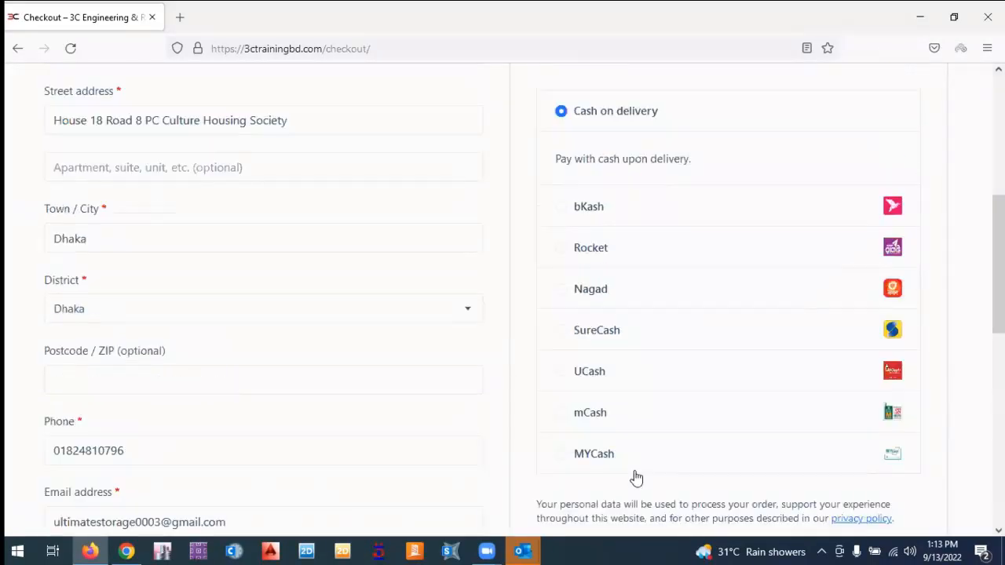
scroll(636, 477, "up", 8)
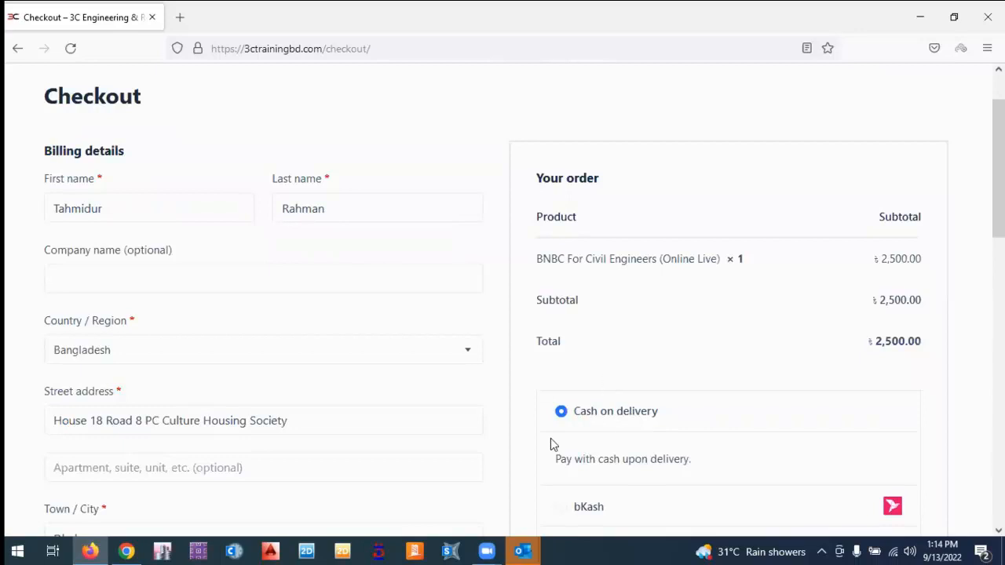
Select bKash as the payment method and place the ৳2,500.00 BNBC order.
scroll(552, 442, "down", 1)
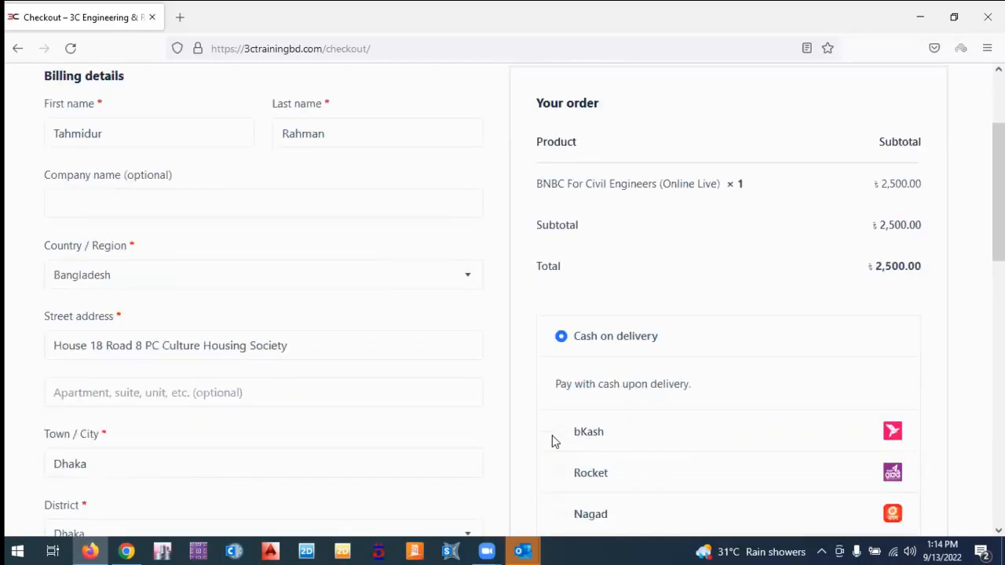
scroll(555, 320, "down", 1)
scroll(556, 291, "down", 3)
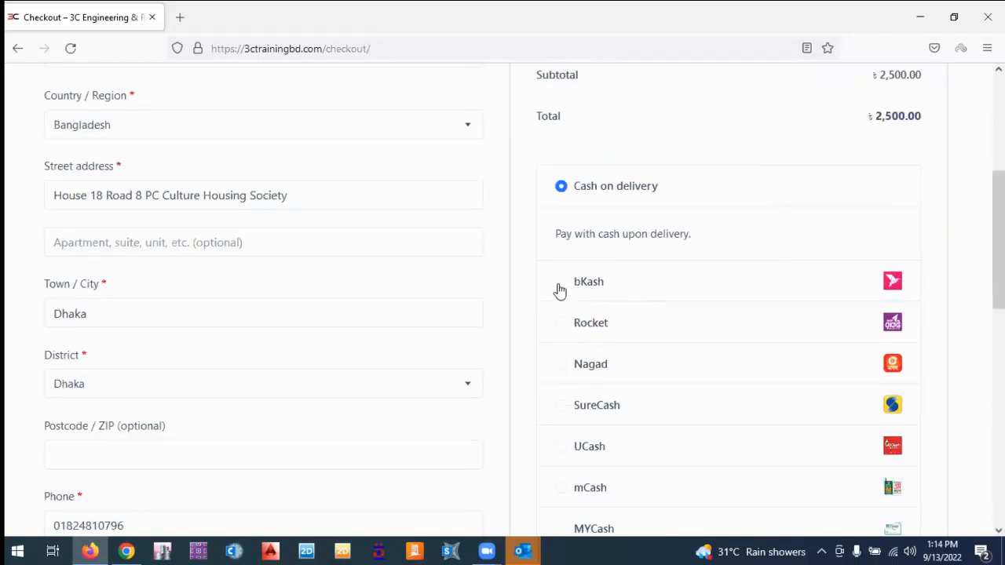
left_click(559, 289)
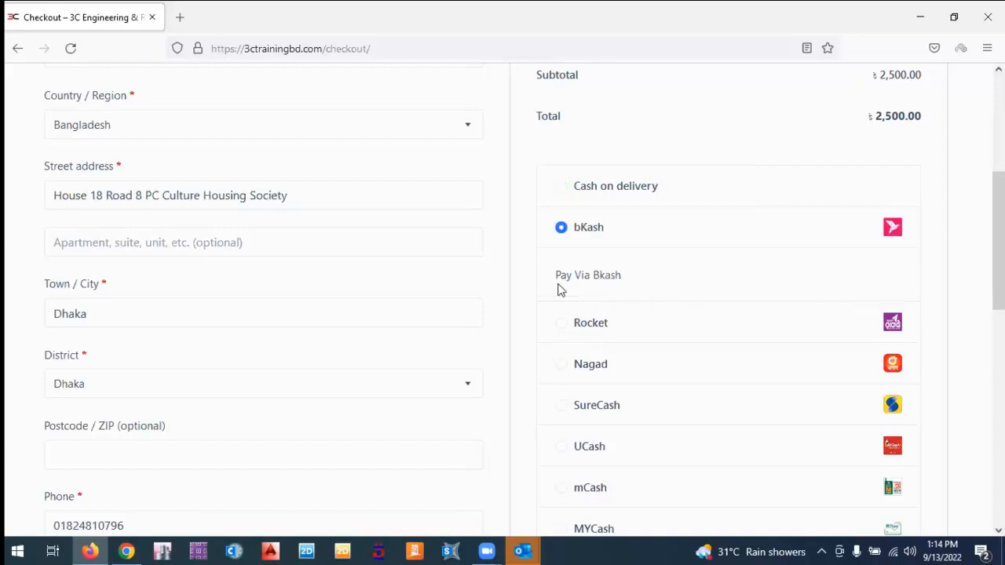
scroll(501, 380, "down", 3)
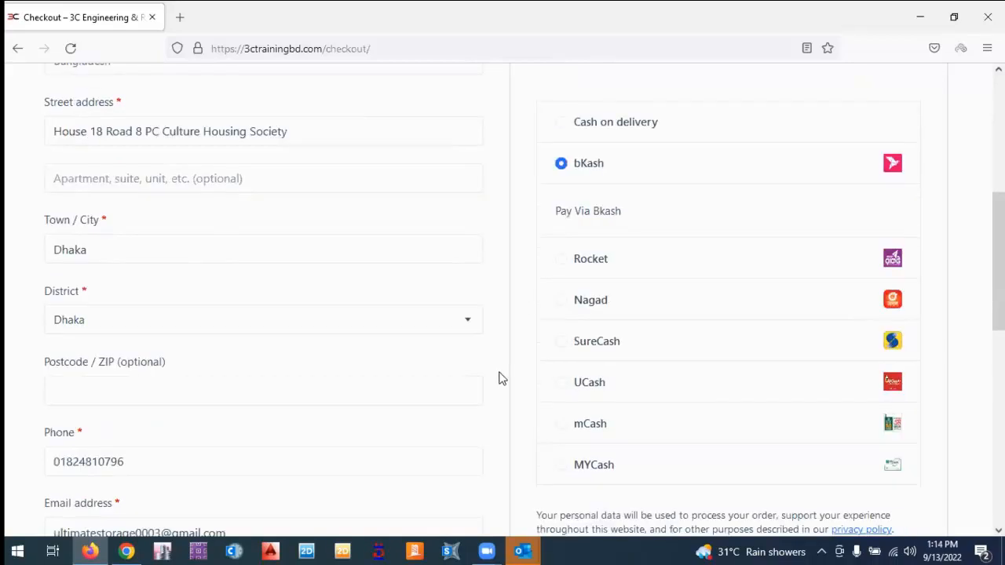
scroll(650, 334, "down", 5)
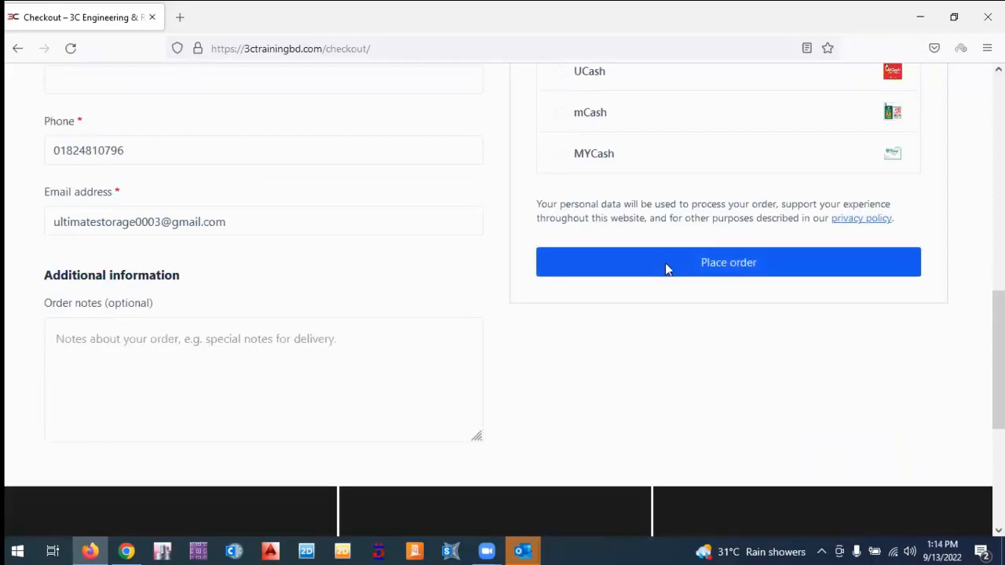
left_click(667, 269)
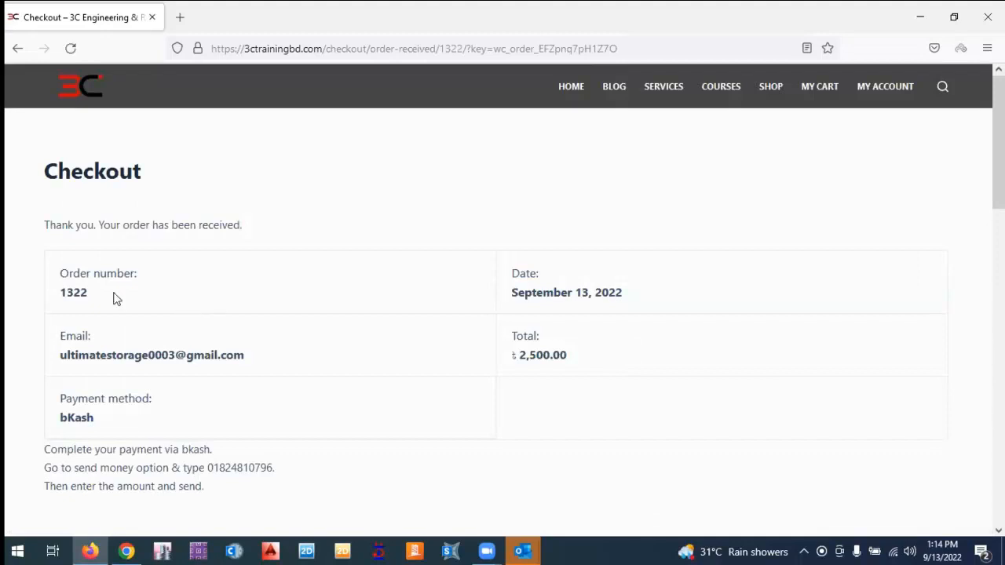
Scroll through the order-received page to read the order details and bKash payment instructions.
scroll(115, 298, "down", 2)
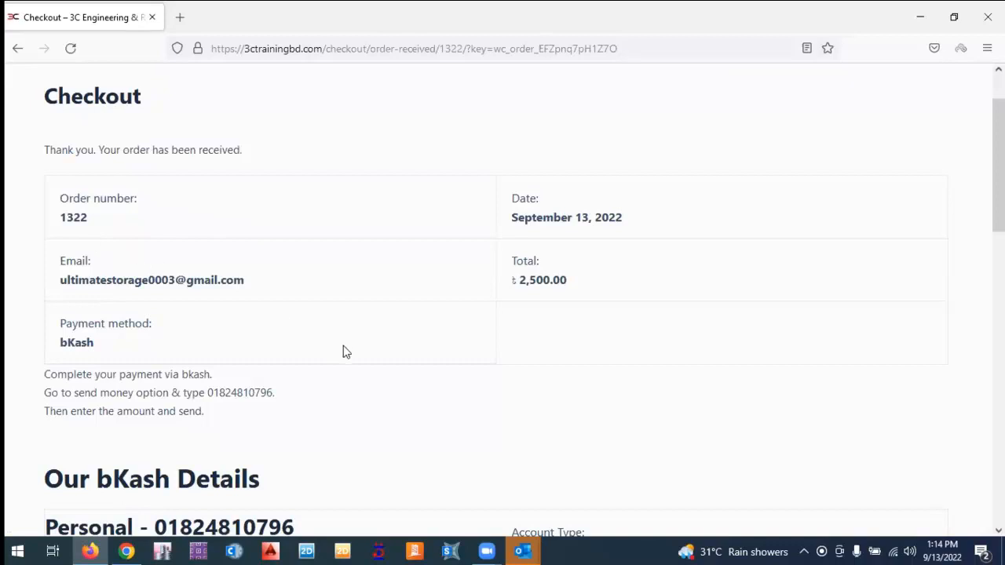
scroll(343, 346, "down", 5)
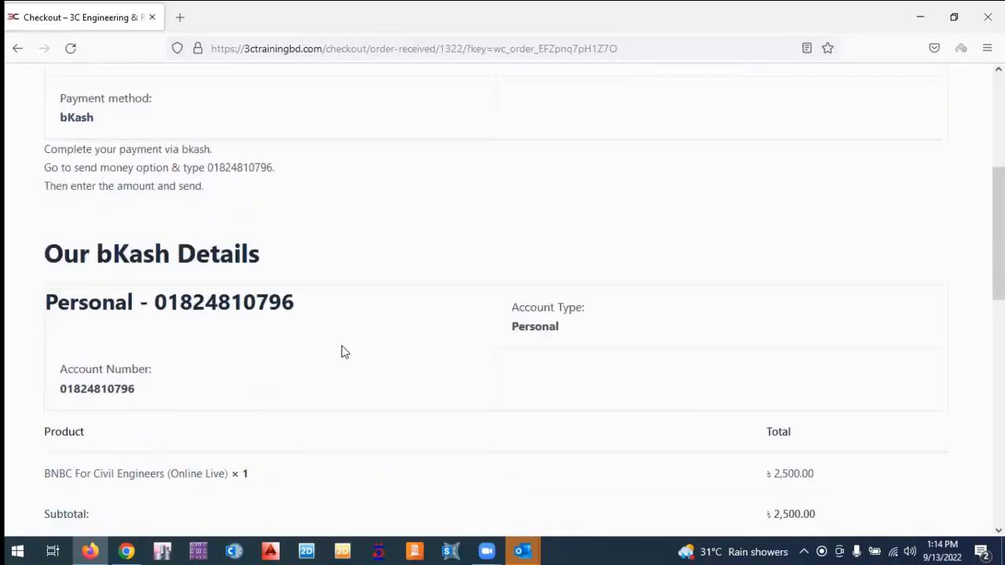
scroll(342, 352, "down", 3)
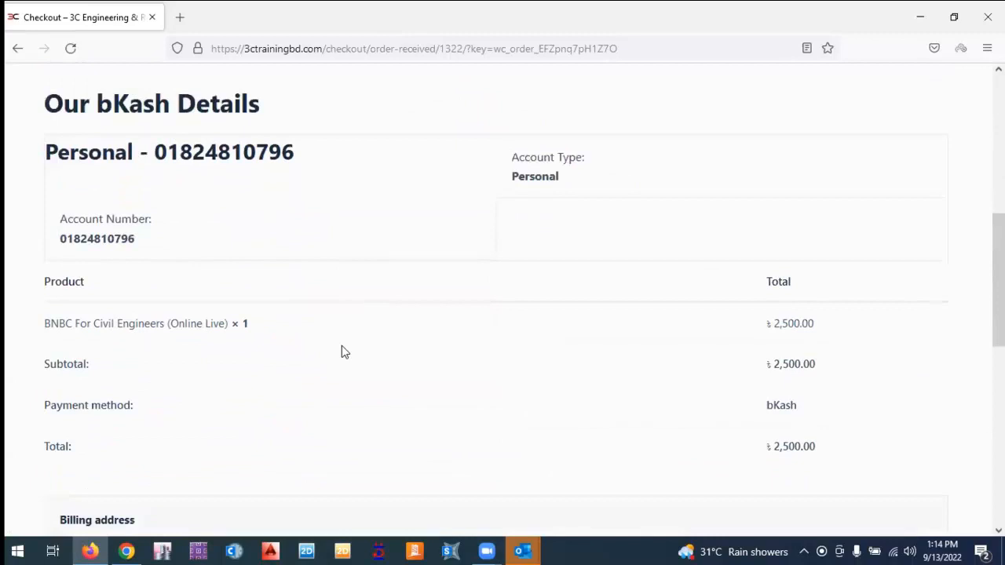
scroll(341, 352, "down", 2)
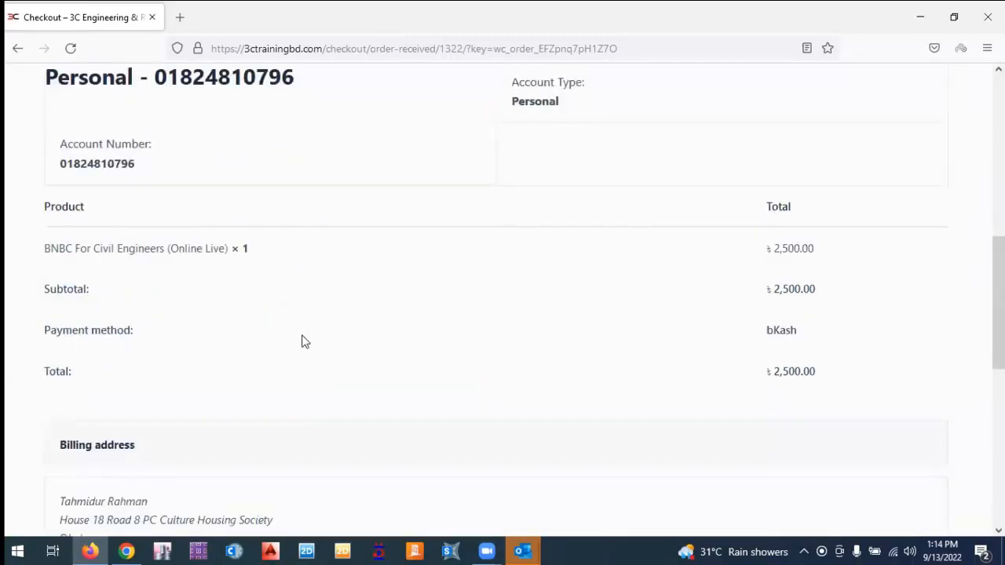
scroll(145, 259, "up", 2)
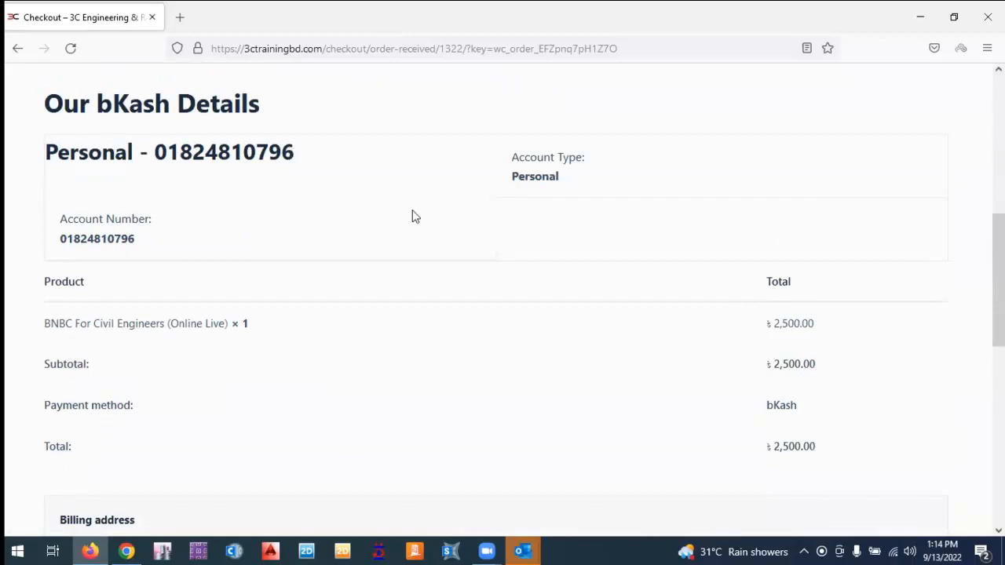
scroll(365, 250, "down", 4)
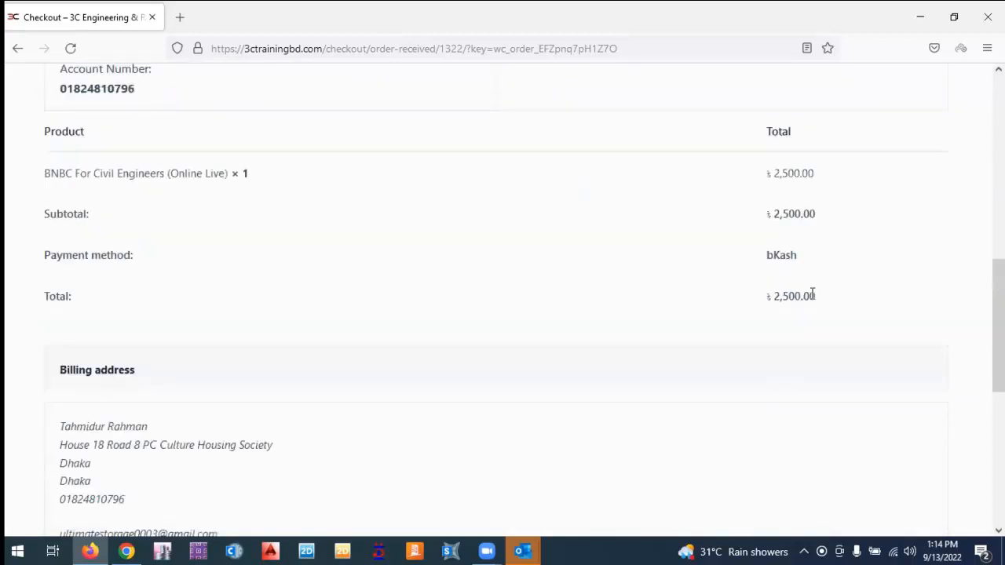
scroll(531, 345, "down", 5)
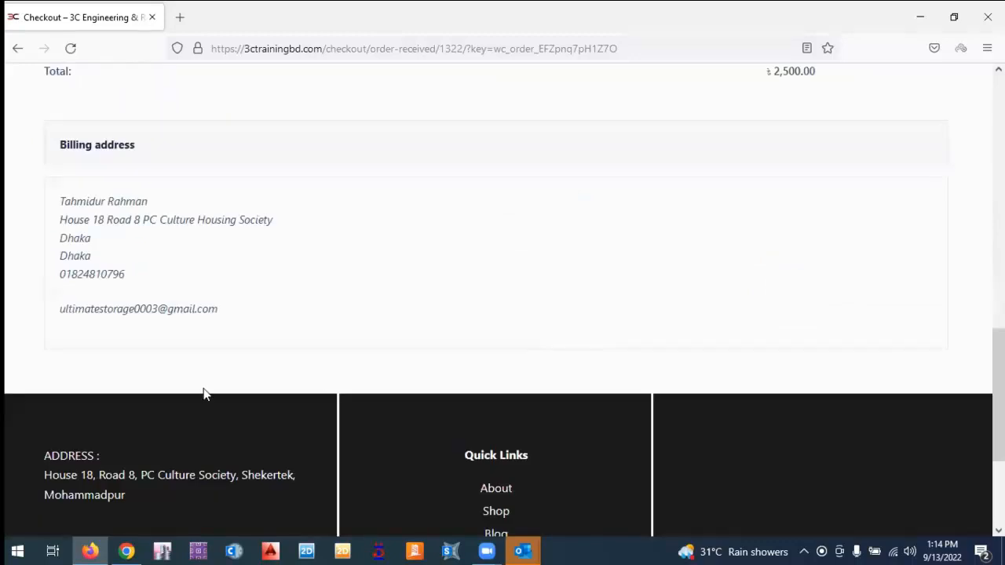
scroll(133, 384, "up", 4)
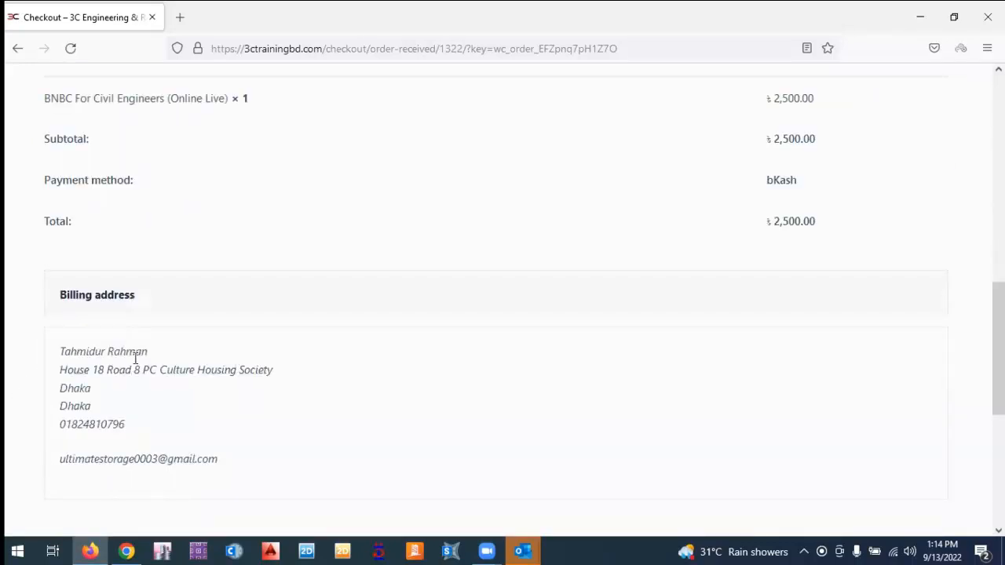
scroll(172, 308, "down", 2)
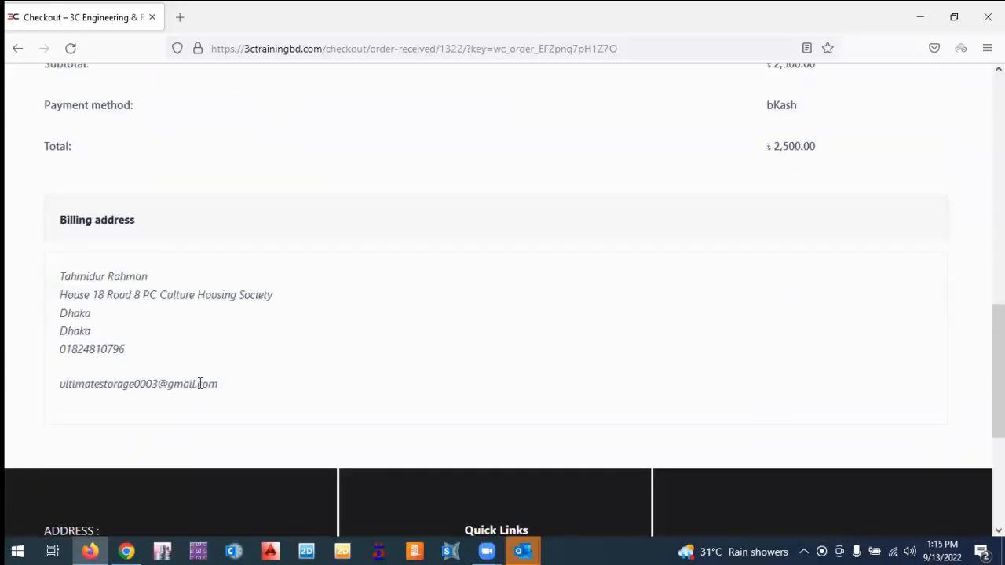
scroll(314, 431, "up", 8)
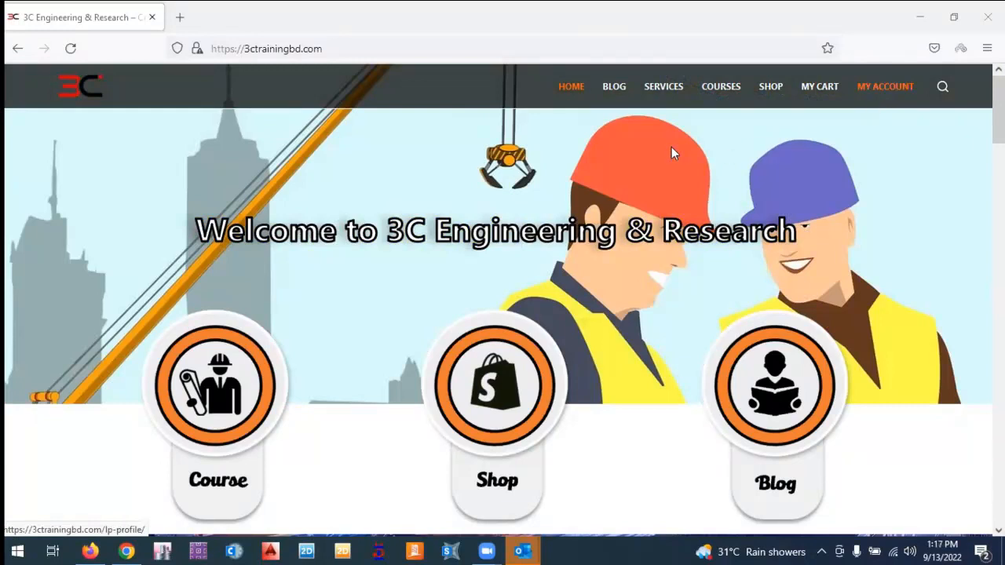
Go to Courses and open the BNBC For Civil Engineers (Online Live) course page.
left_click(721, 89)
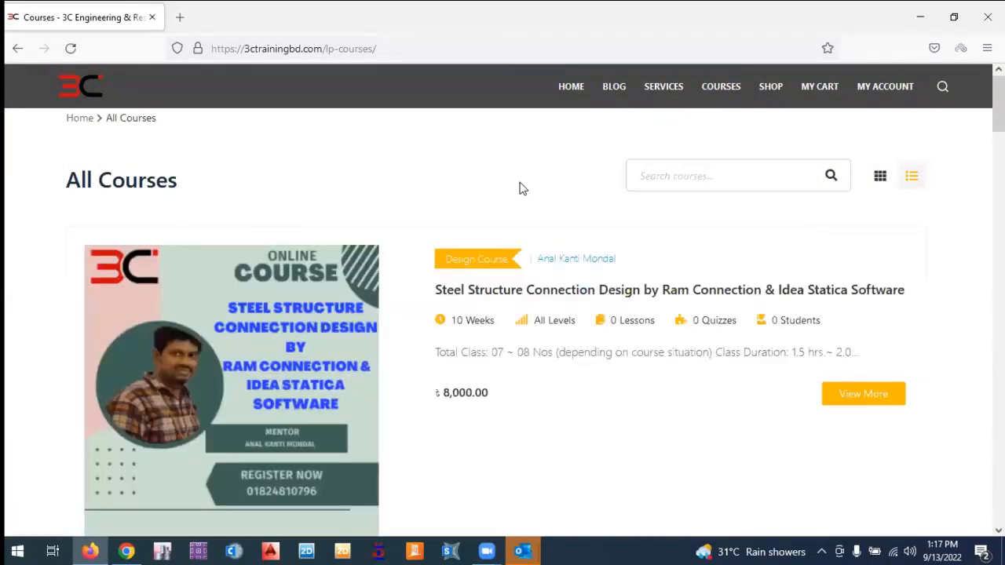
scroll(519, 187, "down", 2)
scroll(519, 187, "down", 5)
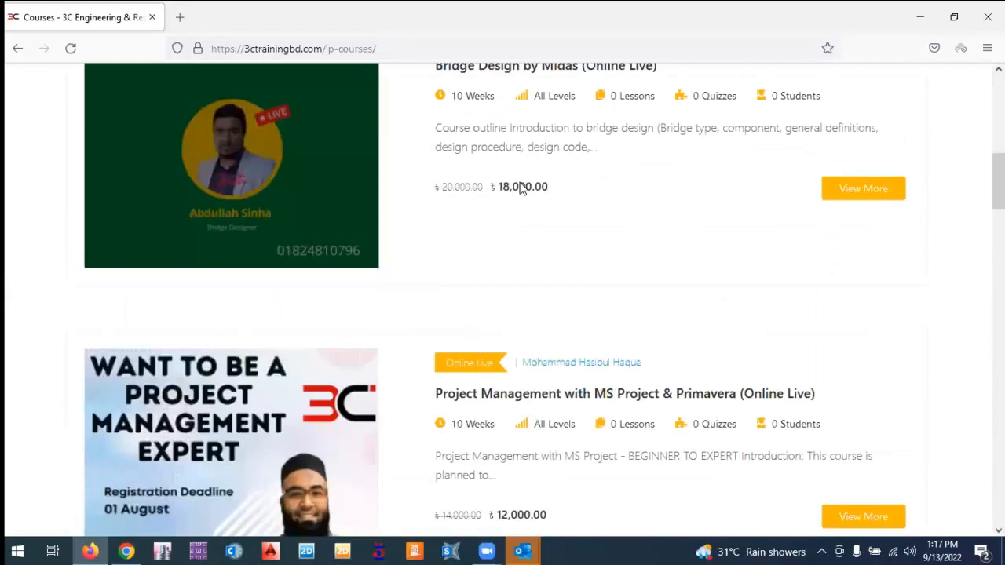
scroll(594, 280, "down", 6)
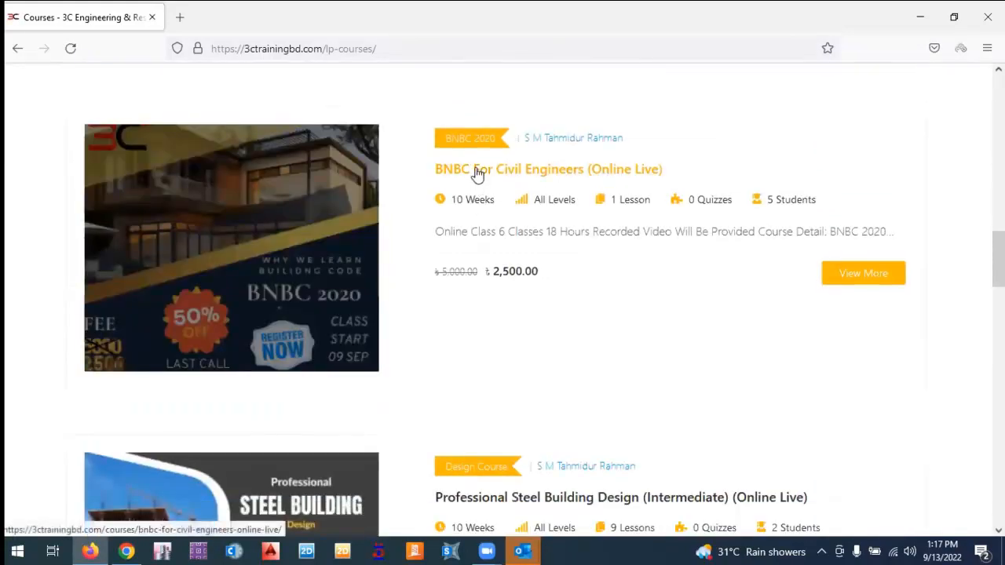
left_click(477, 173)
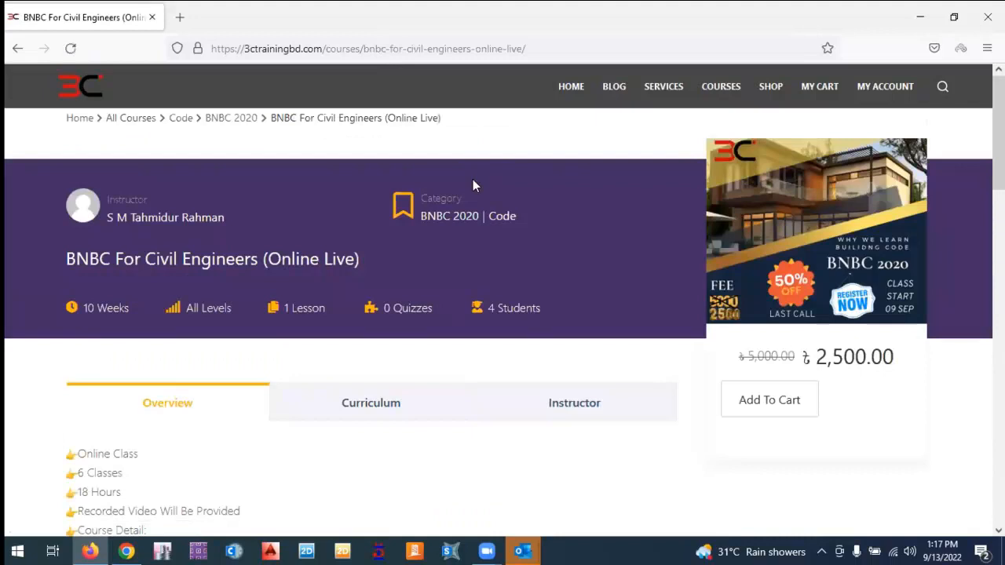
From the BNBC course's Curriculum tab, open the Chapter 1 lesson listed under Day 1.
scroll(493, 220, "down", 3)
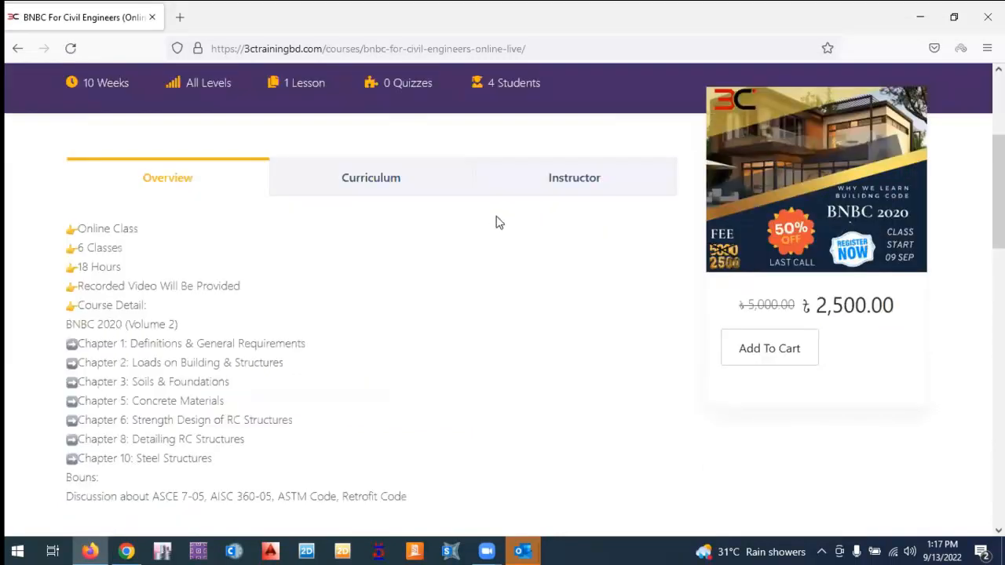
scroll(498, 222, "up", 3)
scroll(372, 258, "down", 2)
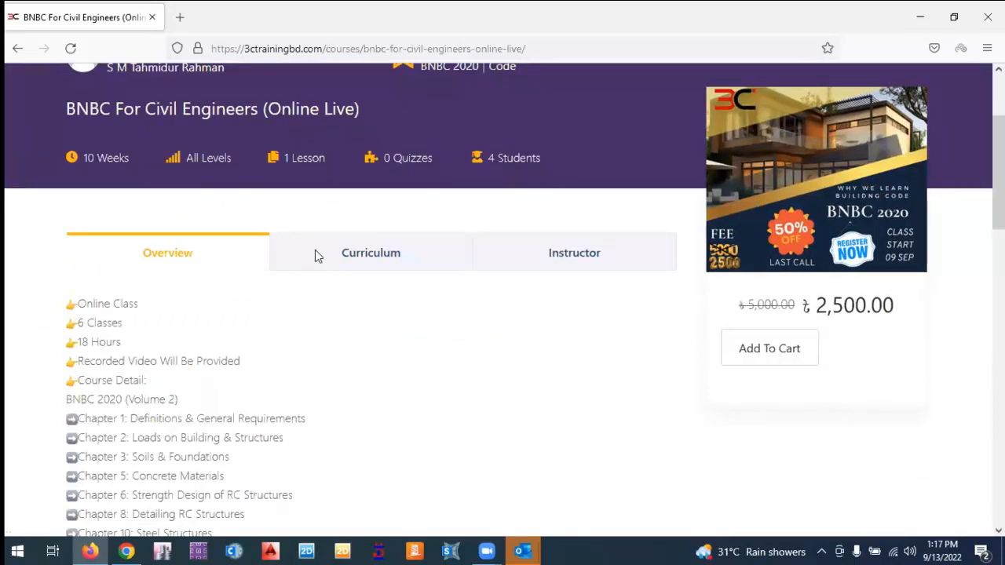
scroll(392, 183, "down", 1)
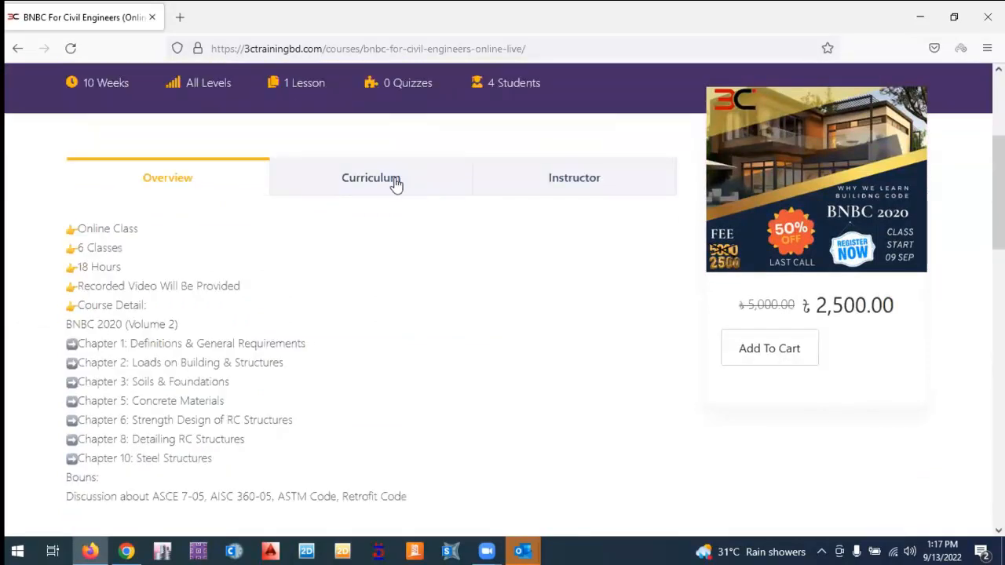
left_click(397, 183)
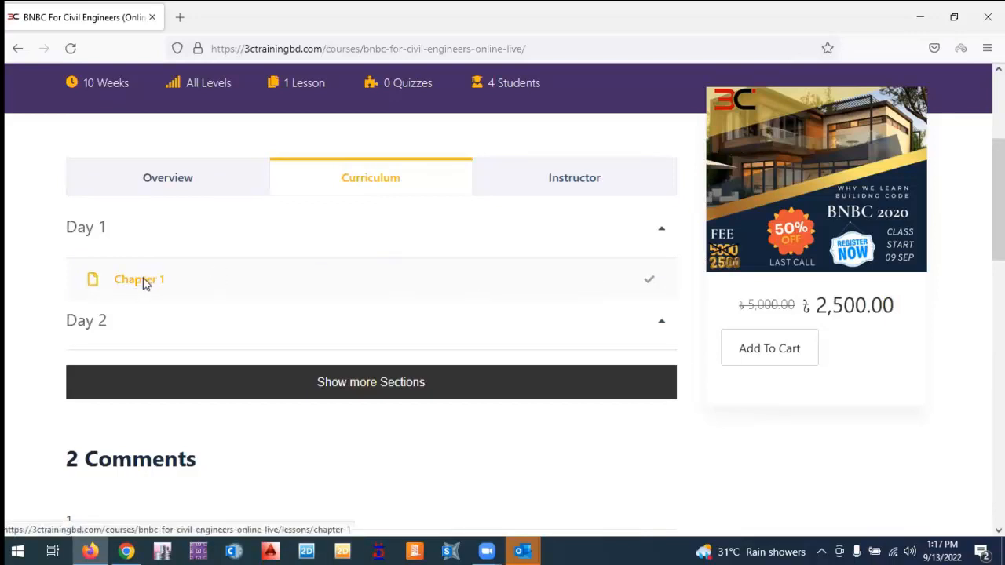
left_click(145, 282)
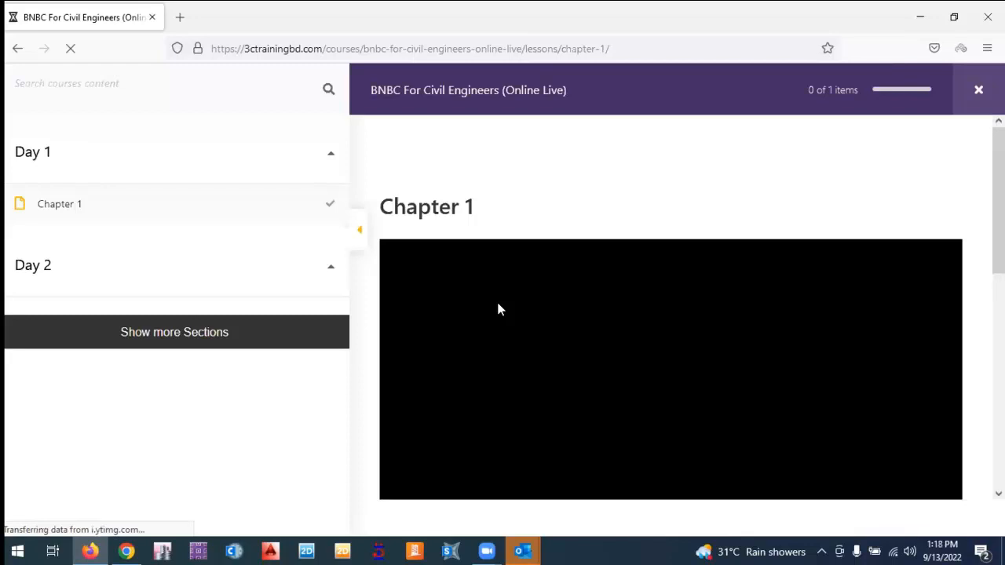
Start the Chapter 1 lecture video and pause it a few seconds later.
scroll(498, 306, "down", 2)
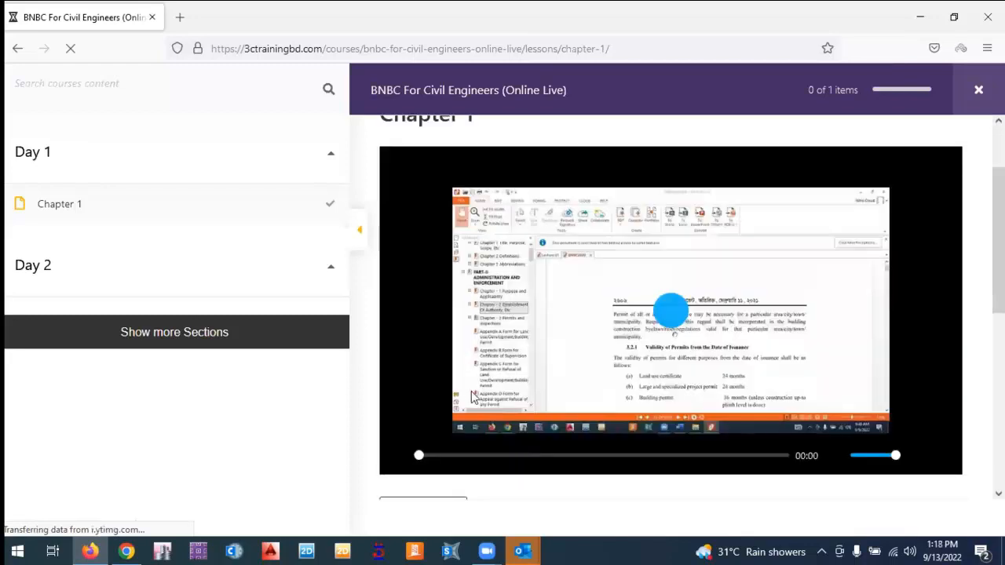
scroll(474, 397, "down", 2)
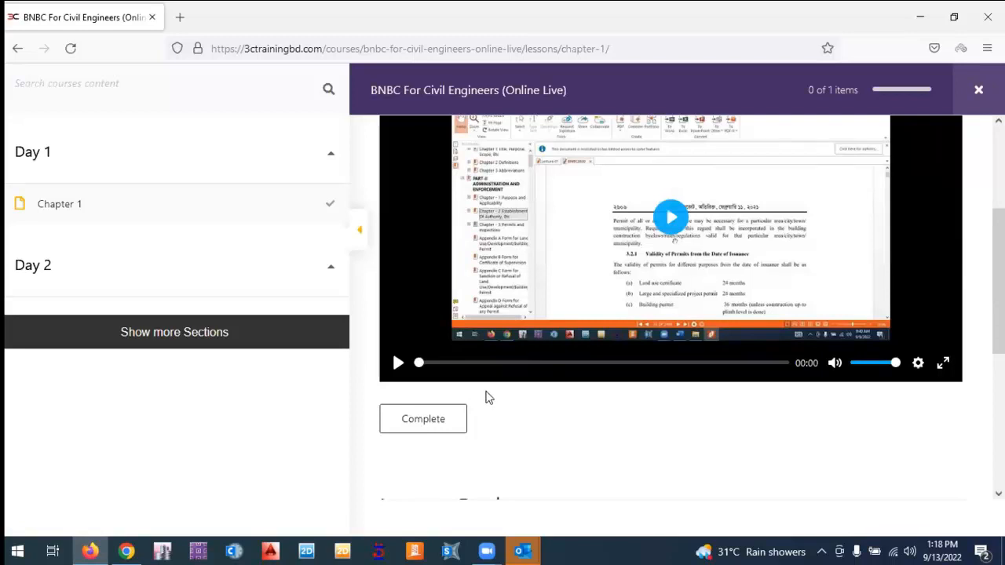
scroll(552, 387, "up", 1)
scroll(556, 401, "down", 1)
scroll(550, 393, "up", 1)
scroll(676, 314, "up", 1)
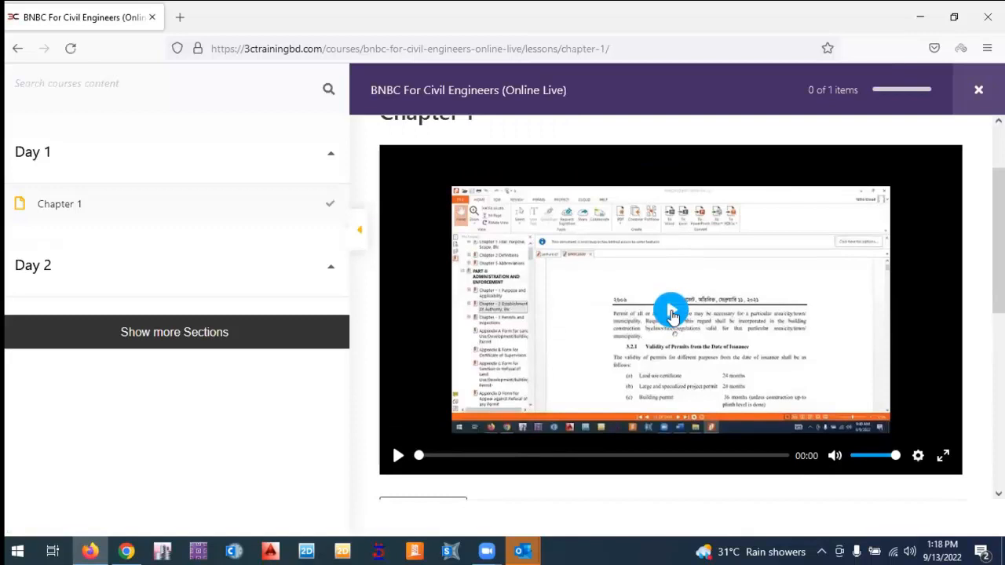
left_click(671, 314)
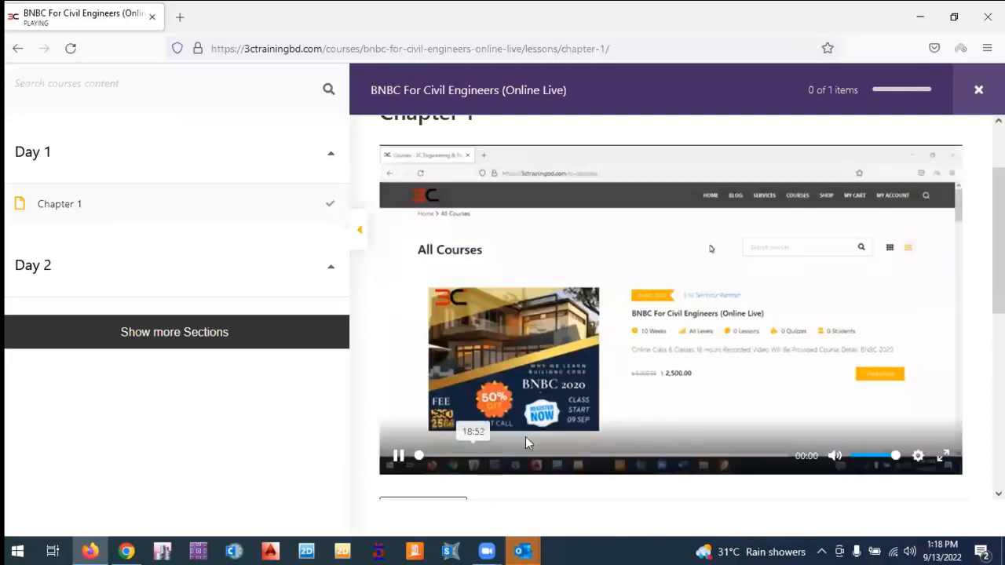
left_click(635, 334)
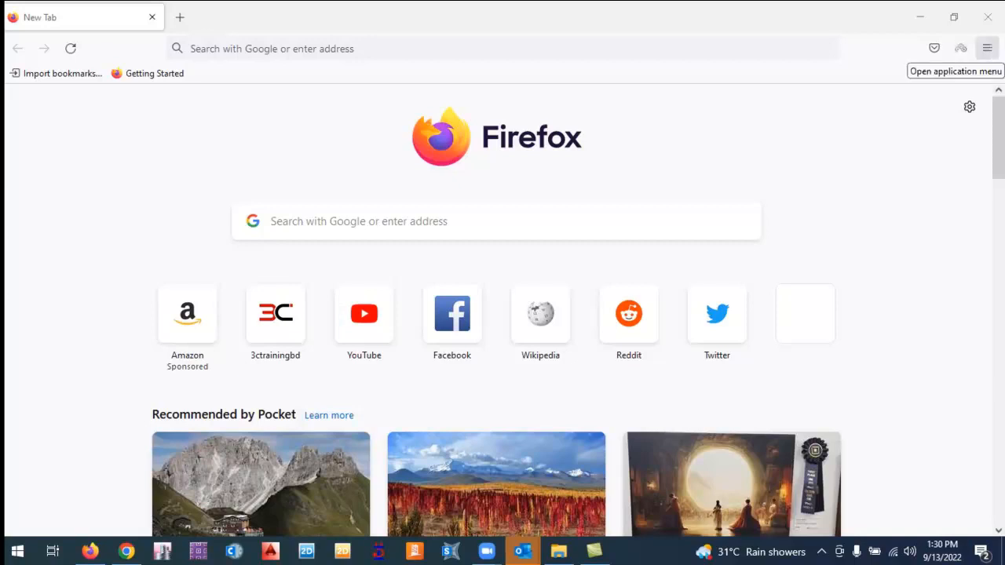
Clear Firefox's recent history with the time range set to Everything.
left_click(987, 48)
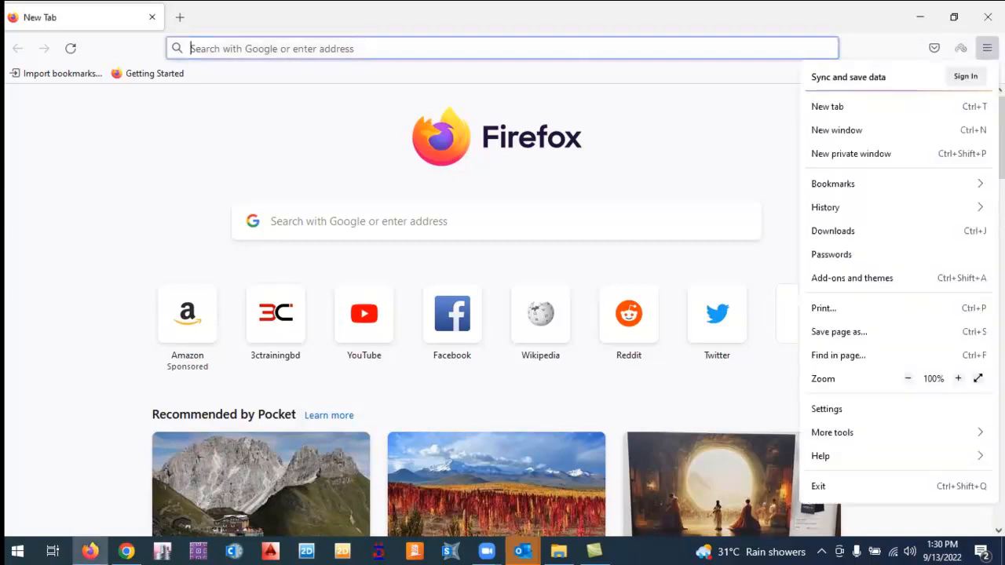
left_click(862, 211)
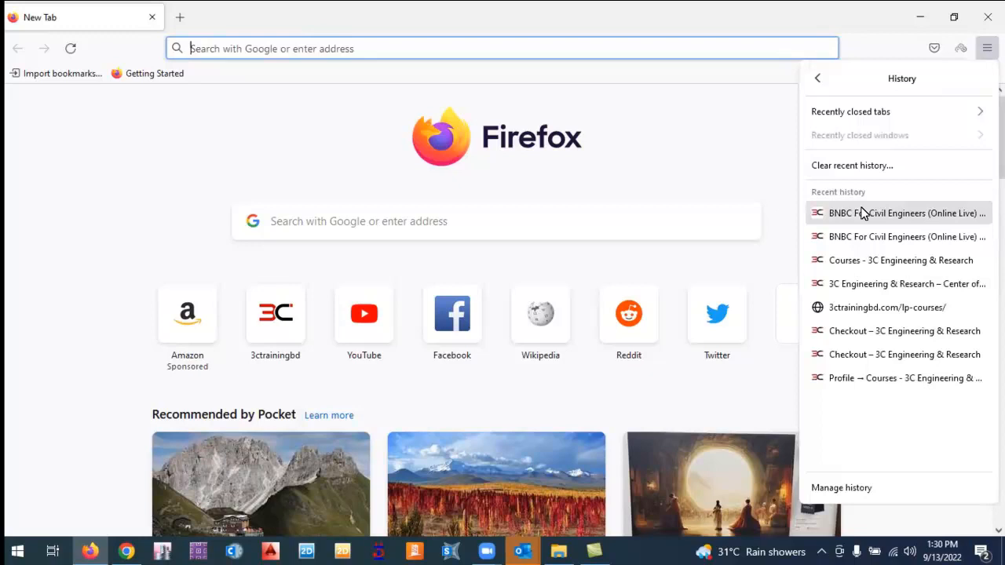
left_click(856, 168)
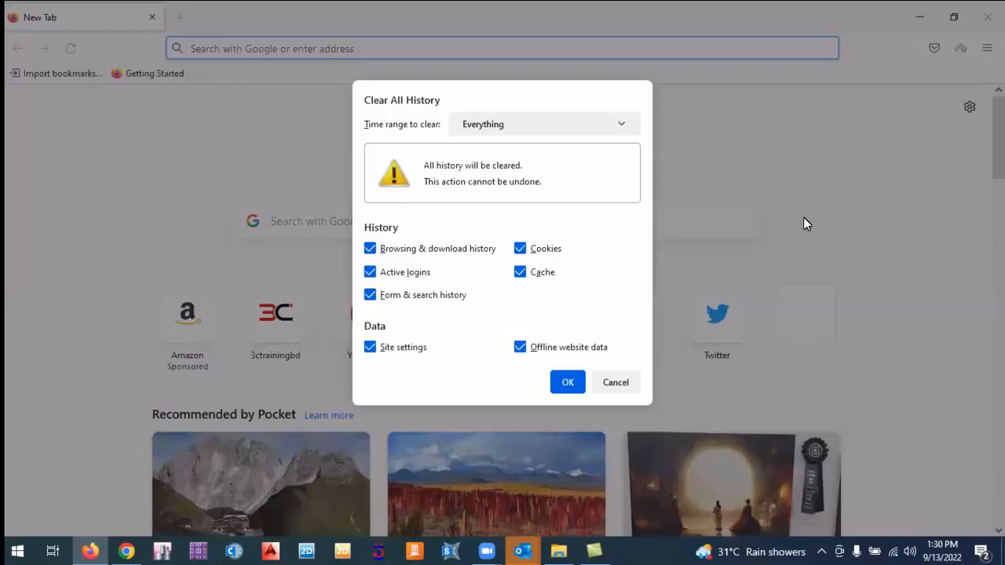
left_click(567, 382)
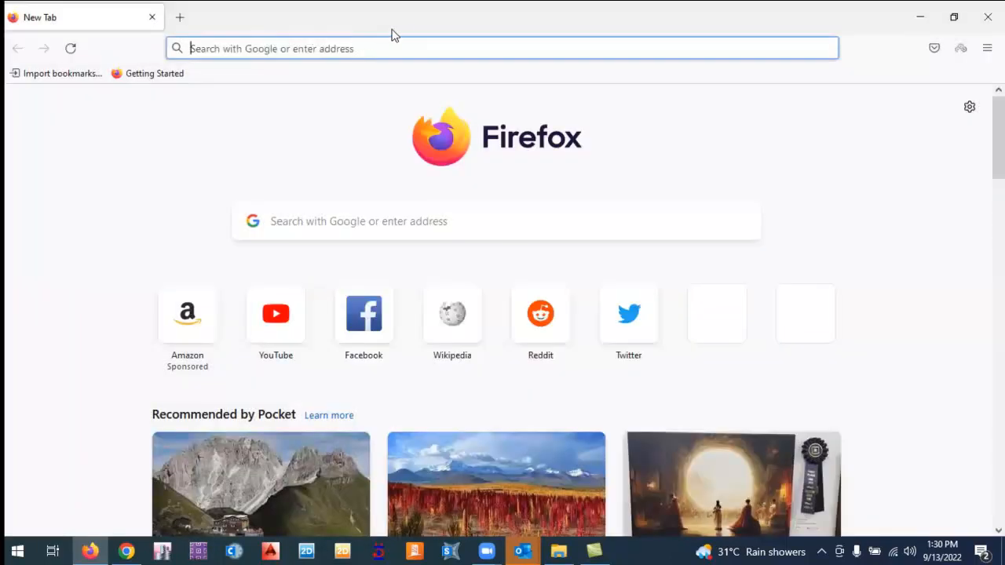